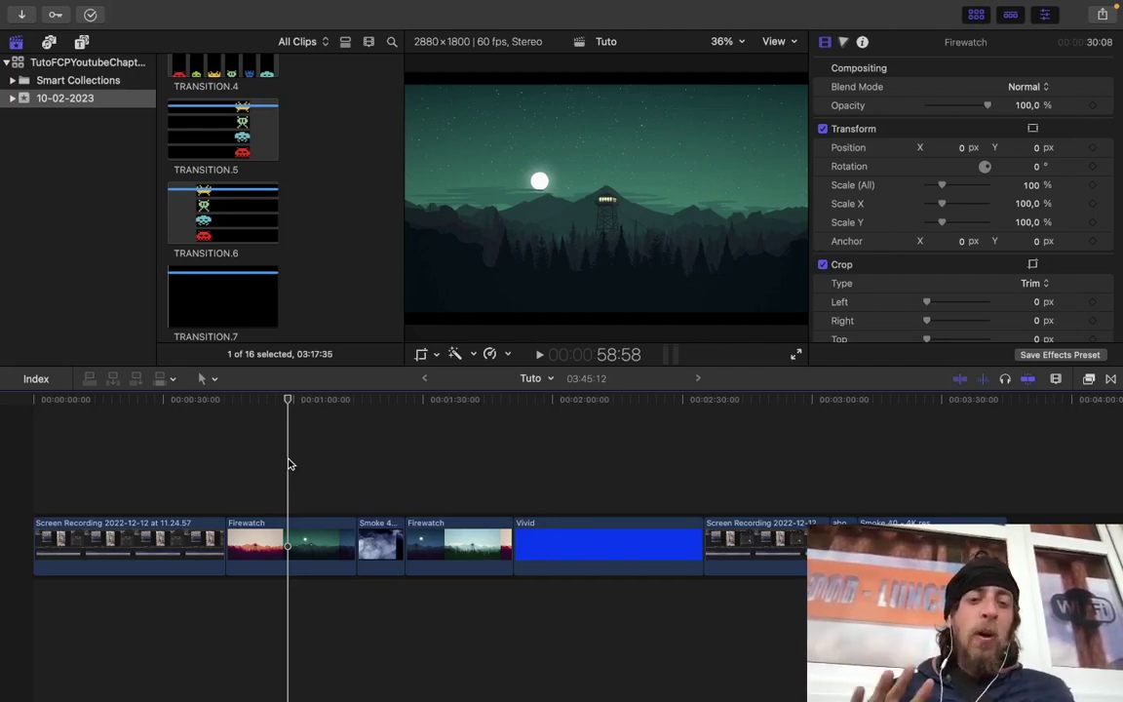
# - Add a chapter marker named "Introduction" at the very start of the timeline
pyautogui.click(29, 469)
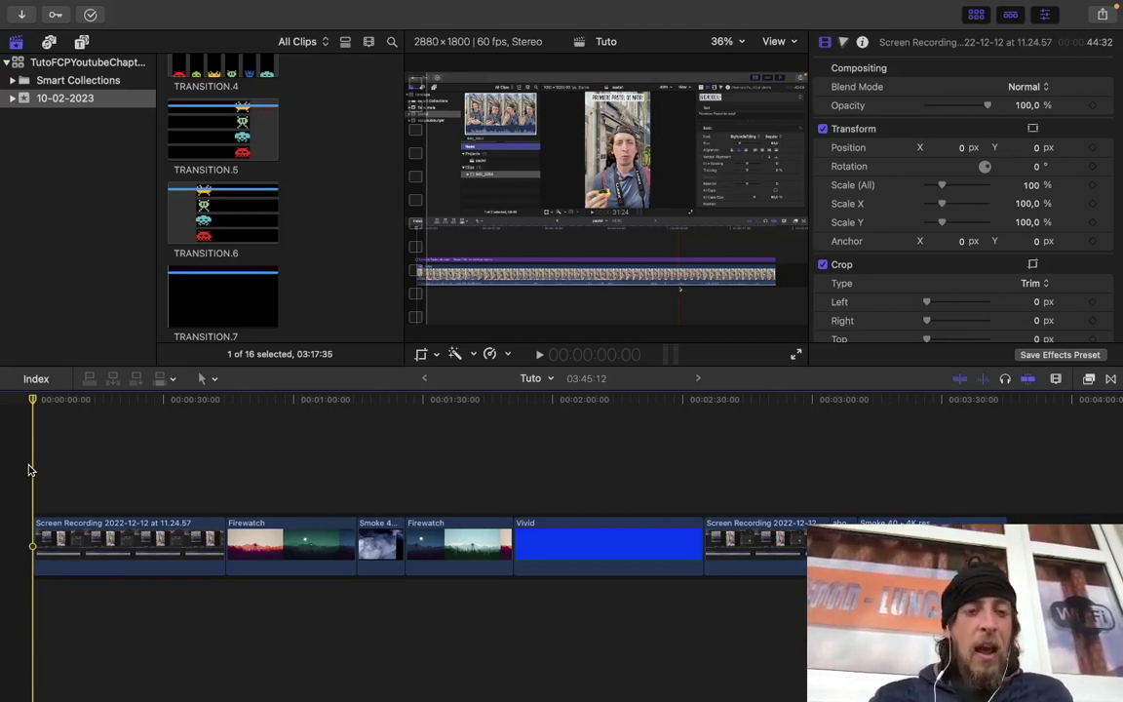
pyautogui.hotkey('alt', 'm')
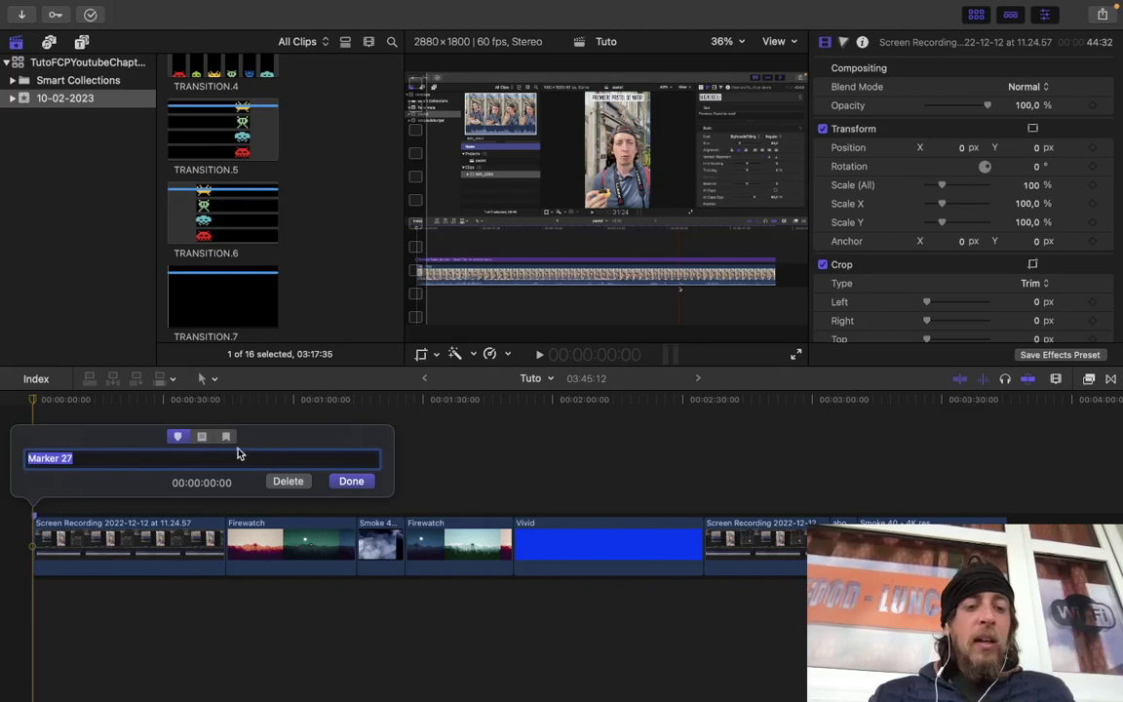
pyautogui.click(225, 437)
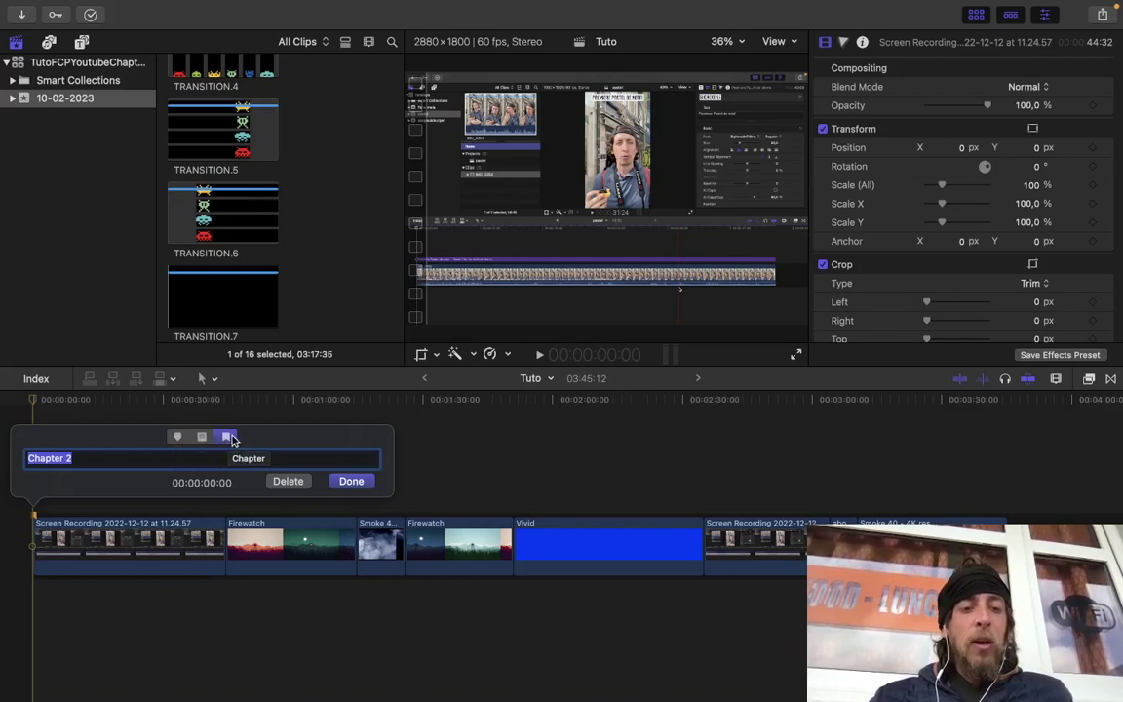
pyautogui.click(176, 460)
pyautogui.moveTo(70, 458); pyautogui.dragTo(20, 459)
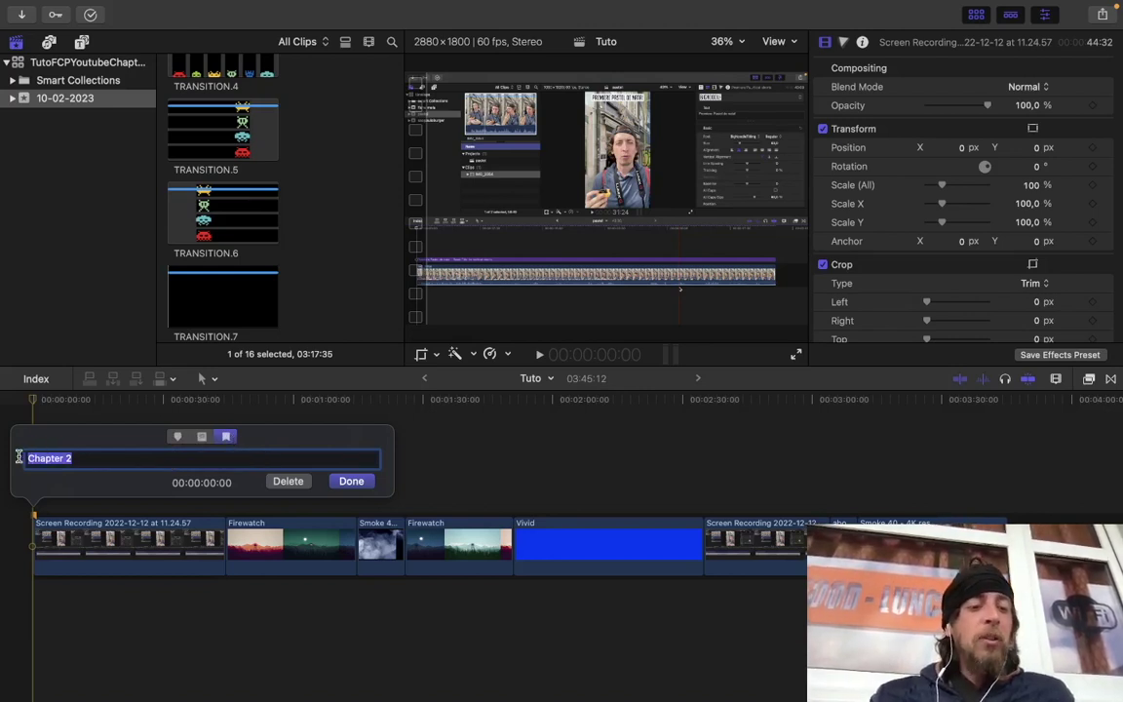
pyautogui.write('Intr')
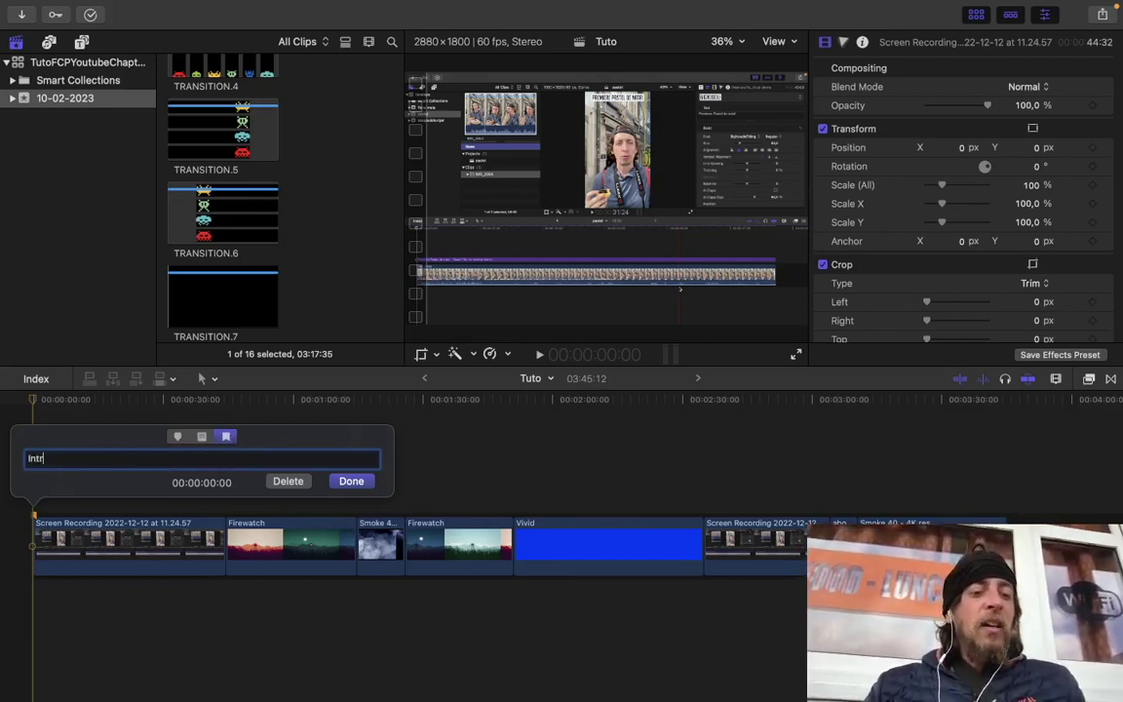
pyautogui.write('oduction')
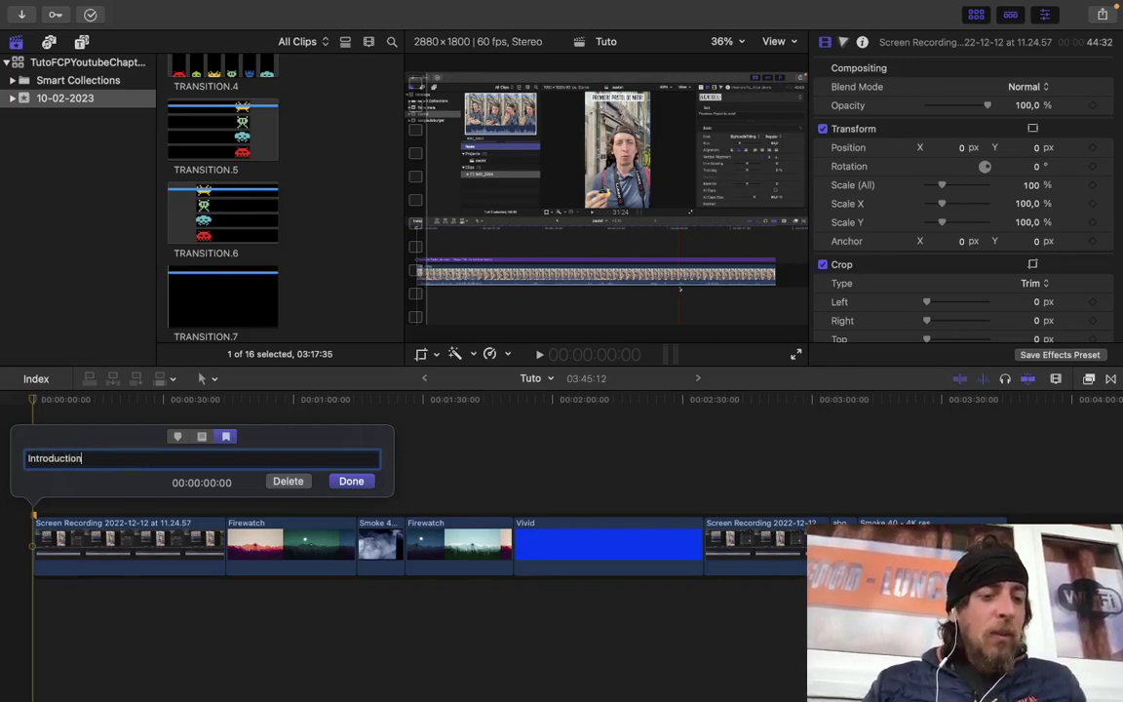
pyautogui.press('Return')
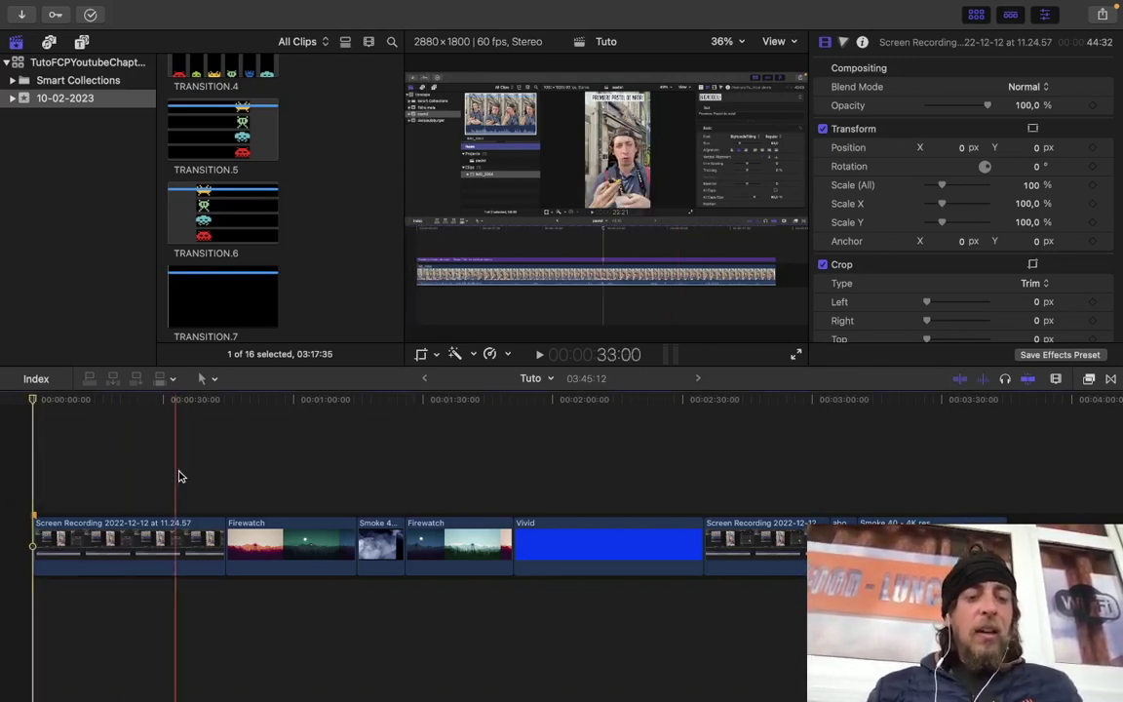
# - Add a chapter marker named "Timelapse" at the start of the first Firewatch clip
pyautogui.click(227, 467)
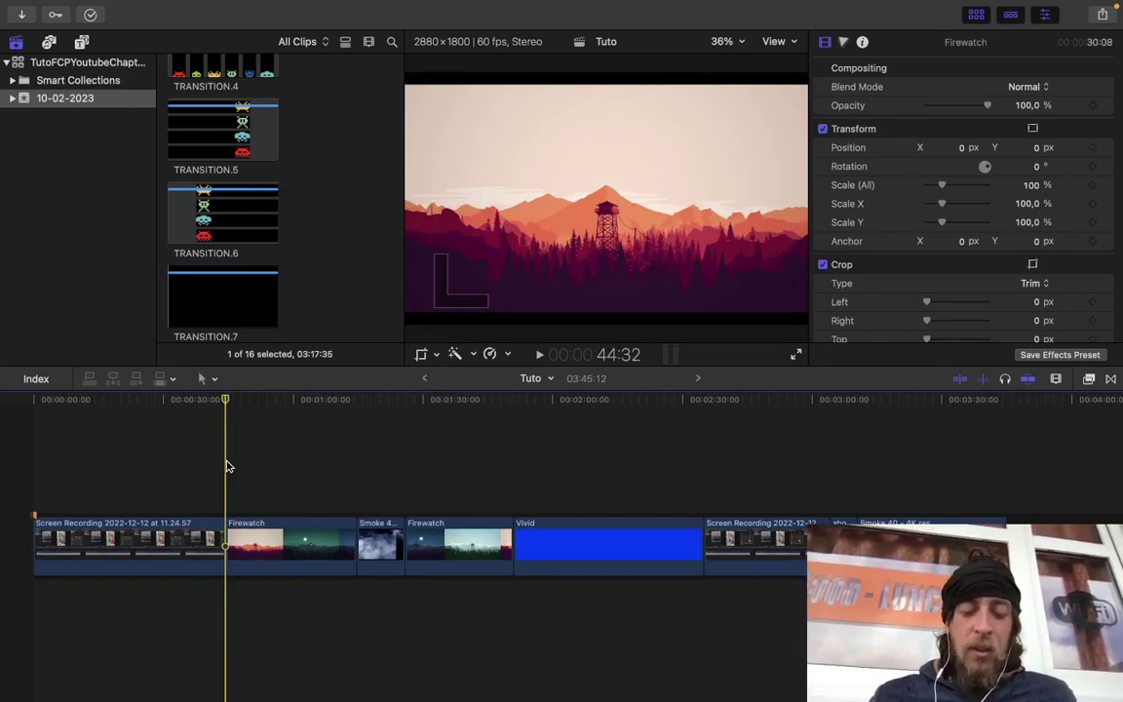
pyautogui.hotkey('alt', 'm')
pyautogui.press('BackSpace')
pyautogui.write('Timela')
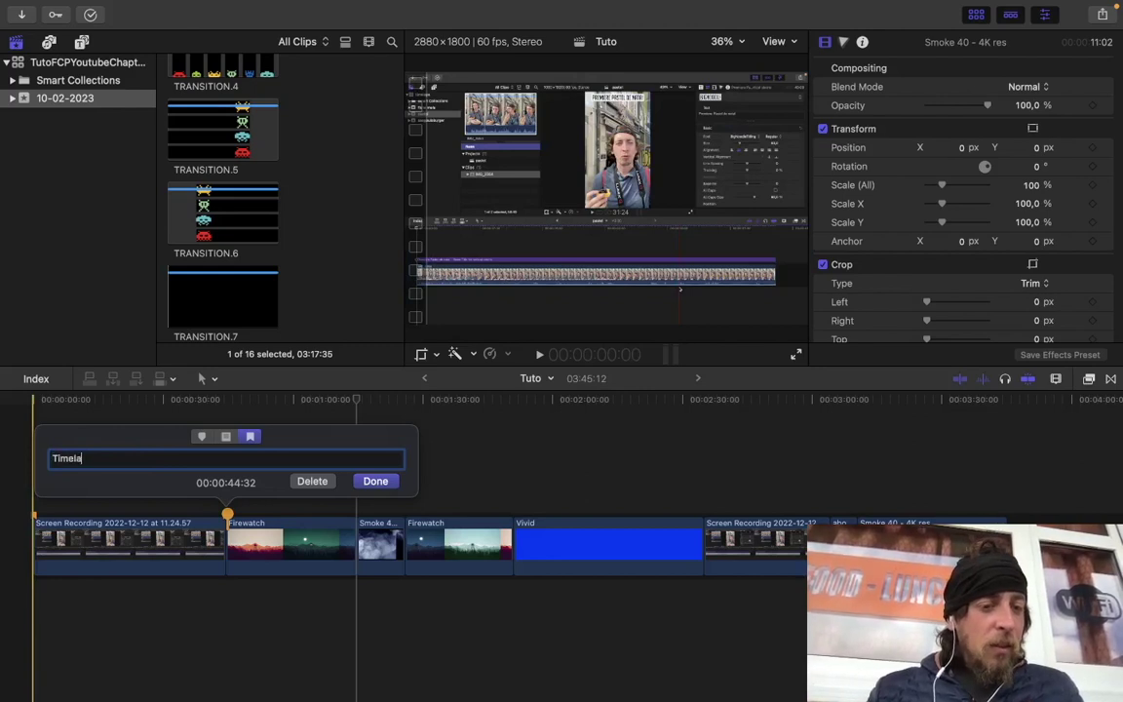
pyautogui.write('pse')
pyautogui.press('Return')
# - Add a chapter marker named "Part 2" at the start of the first Smoke clip
pyautogui.click(360, 494)
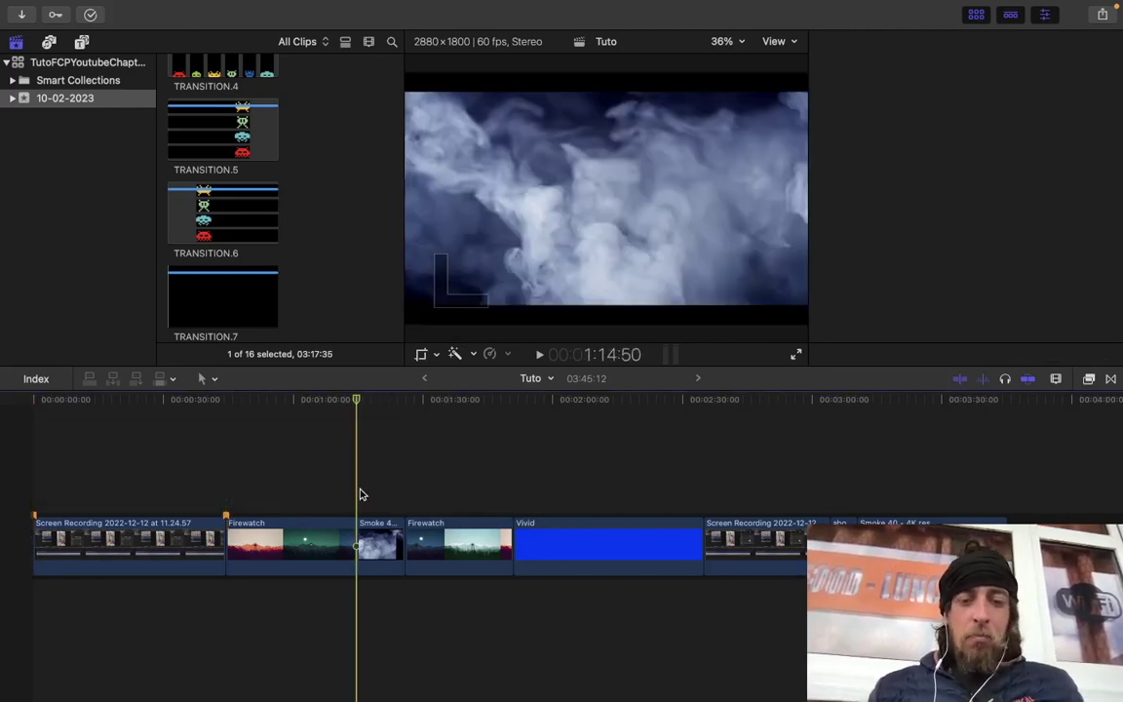
pyautogui.hotkey('alt', 'm')
pyautogui.write('Part 2')
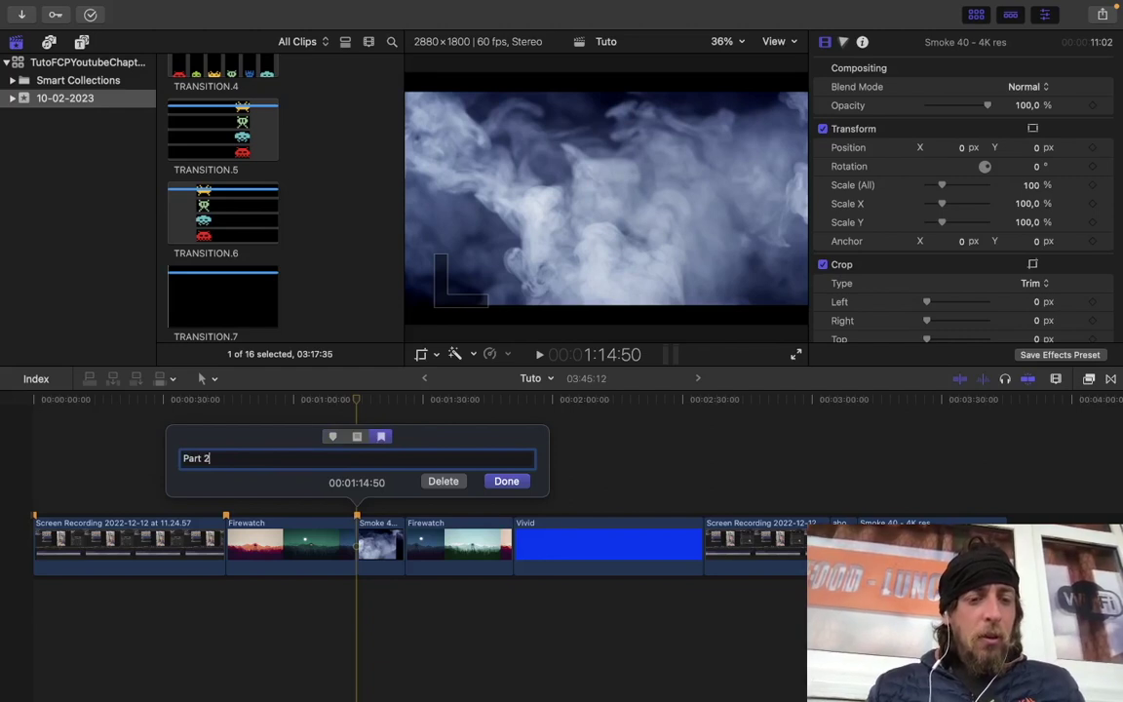
pyautogui.press('Return')
# - Add a chapter marker at the start of the second Firewatch clip
pyautogui.click(408, 500)
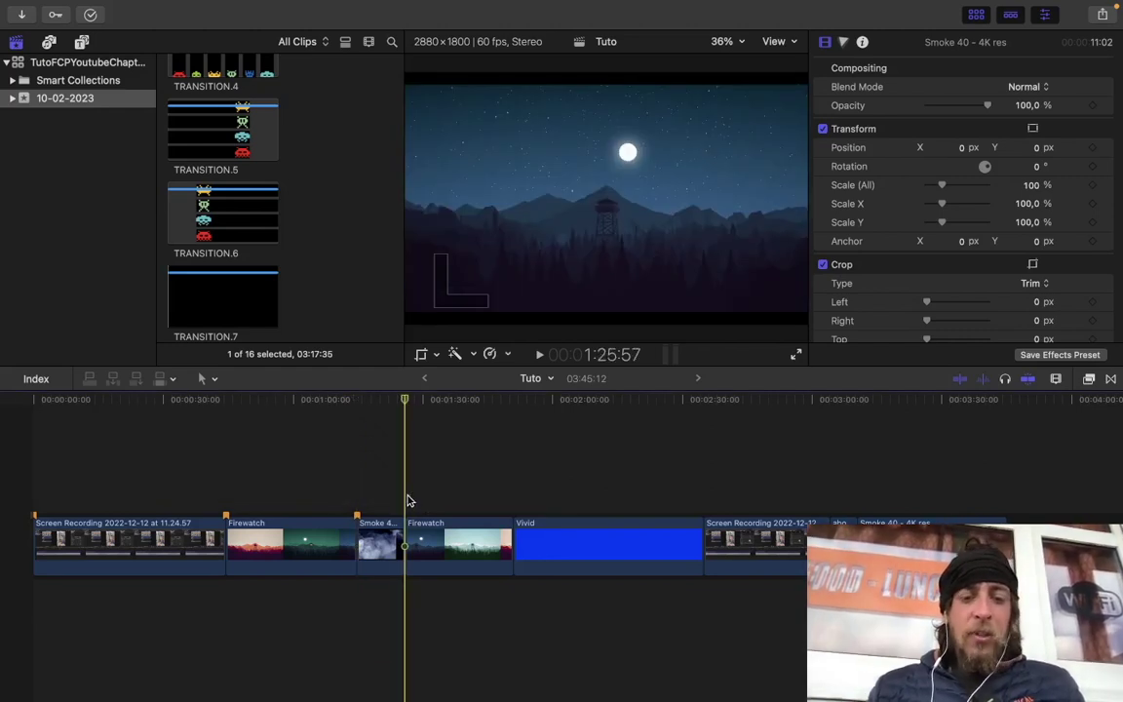
pyautogui.hotkey('alt', 'm')
pyautogui.press('Return')
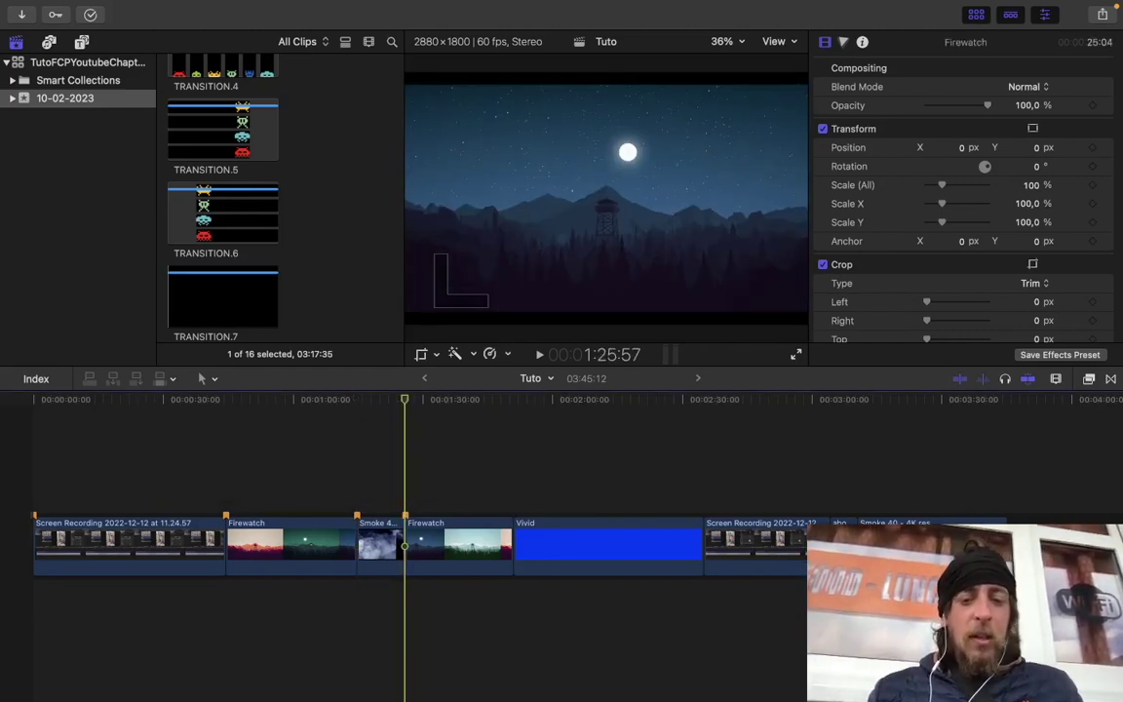
# - Add a marker named "Blue" at the start of the Vivid clip and convert it to a chapter marker
pyautogui.click(513, 477)
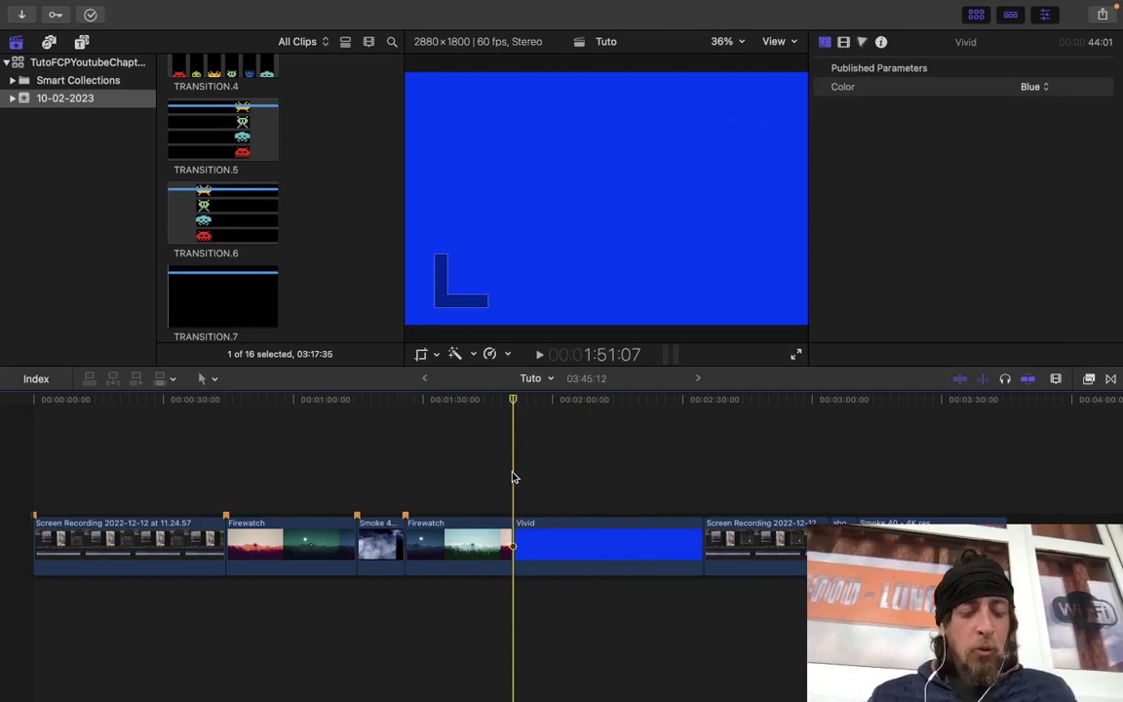
pyautogui.hotkey('alt', 'm')
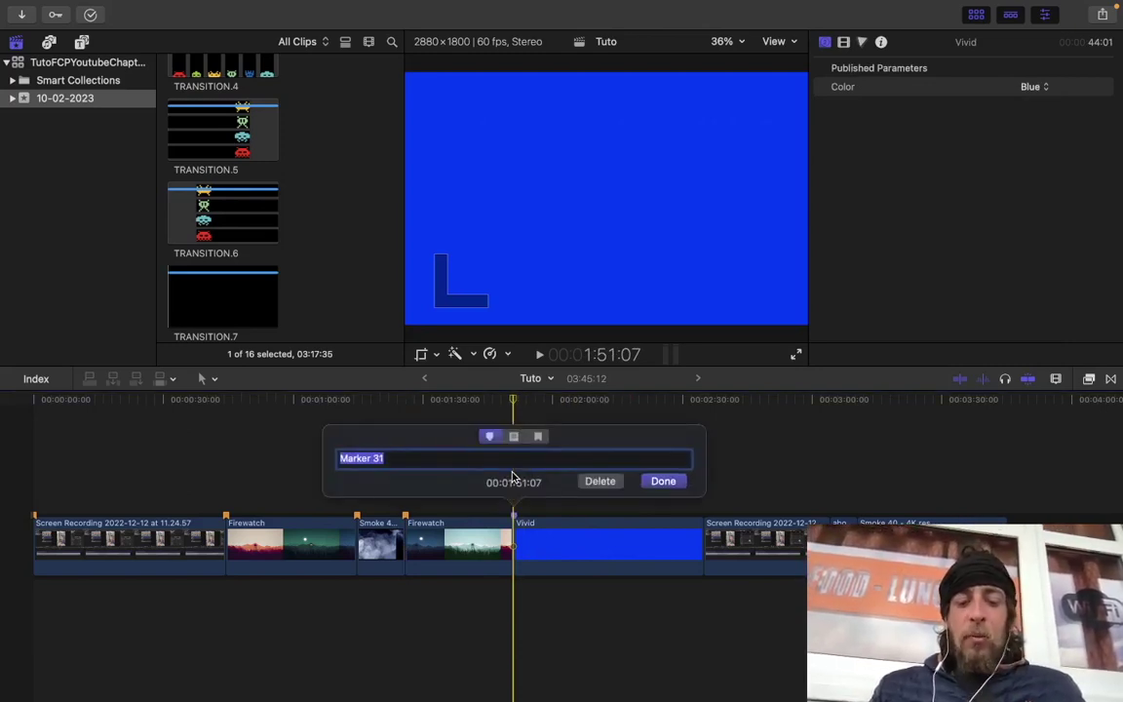
pyautogui.write('Blue')
pyautogui.press('Return')
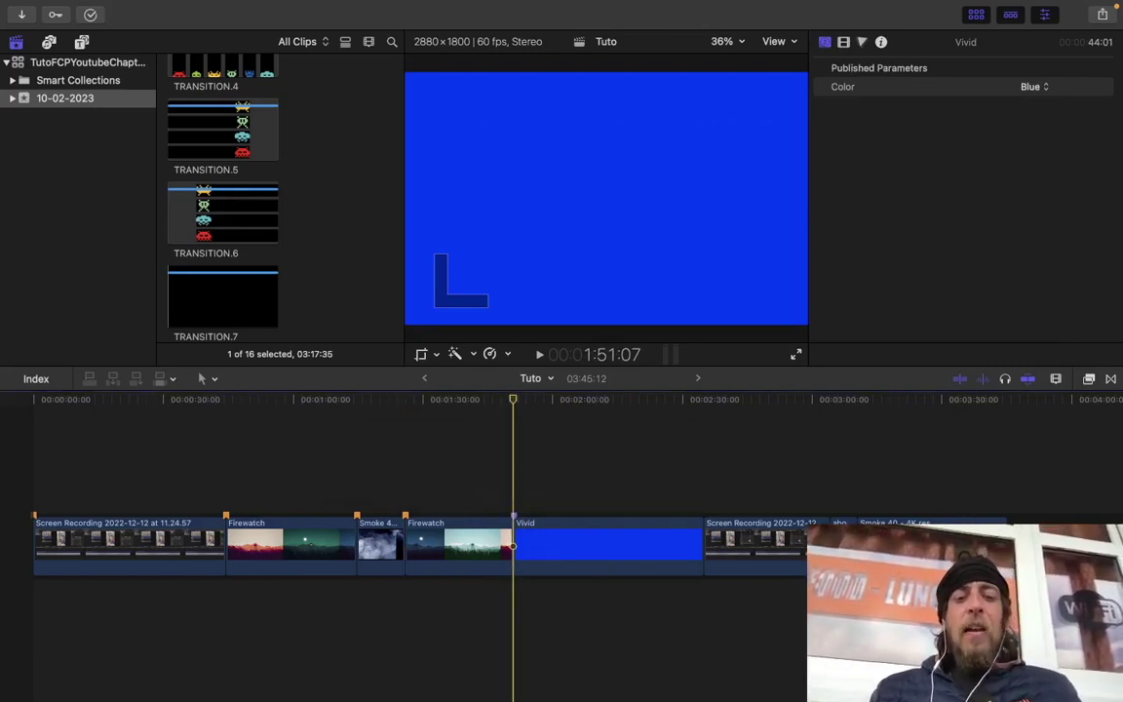
pyautogui.doubleClick(515, 513)
pyautogui.click(541, 435)
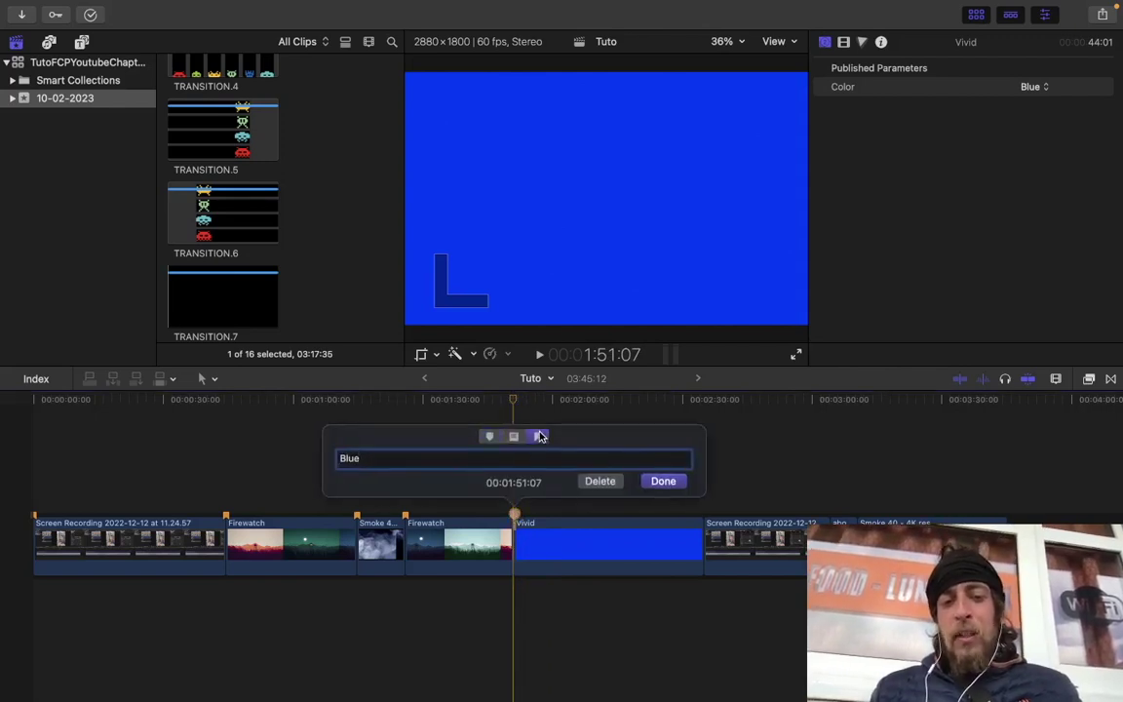
pyautogui.click(663, 482)
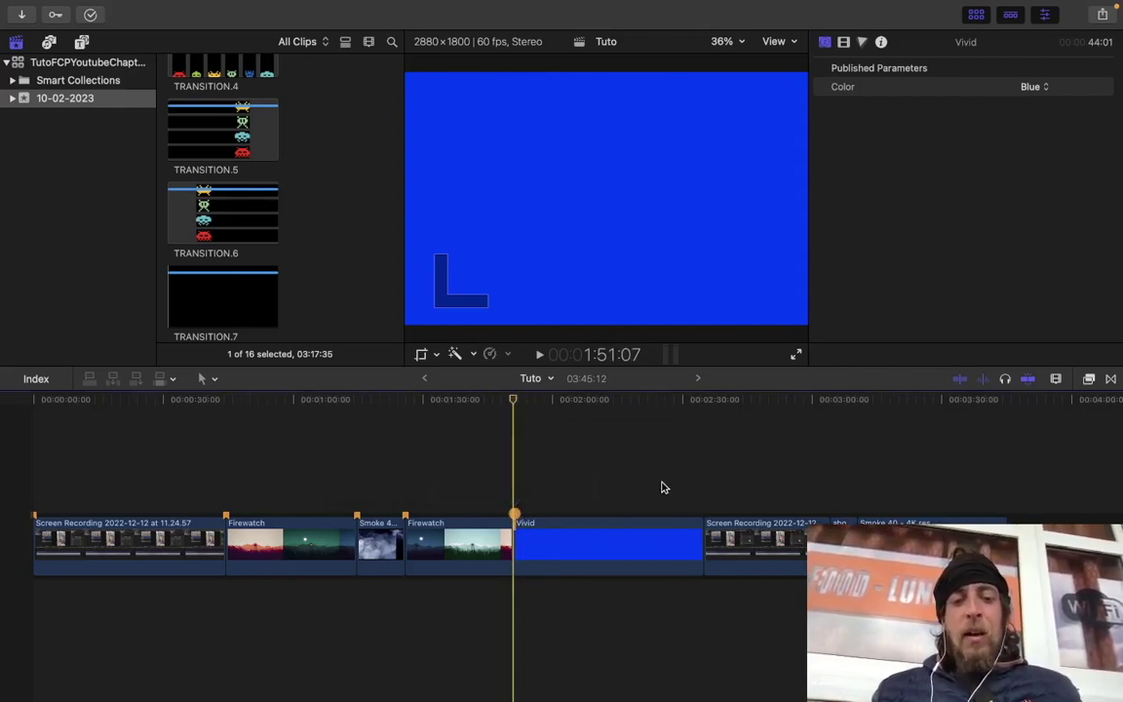
# - Move the blue Vivid clip directly after the first Firewatch clip, ahead of the Smoke clip
pyautogui.click(558, 471)
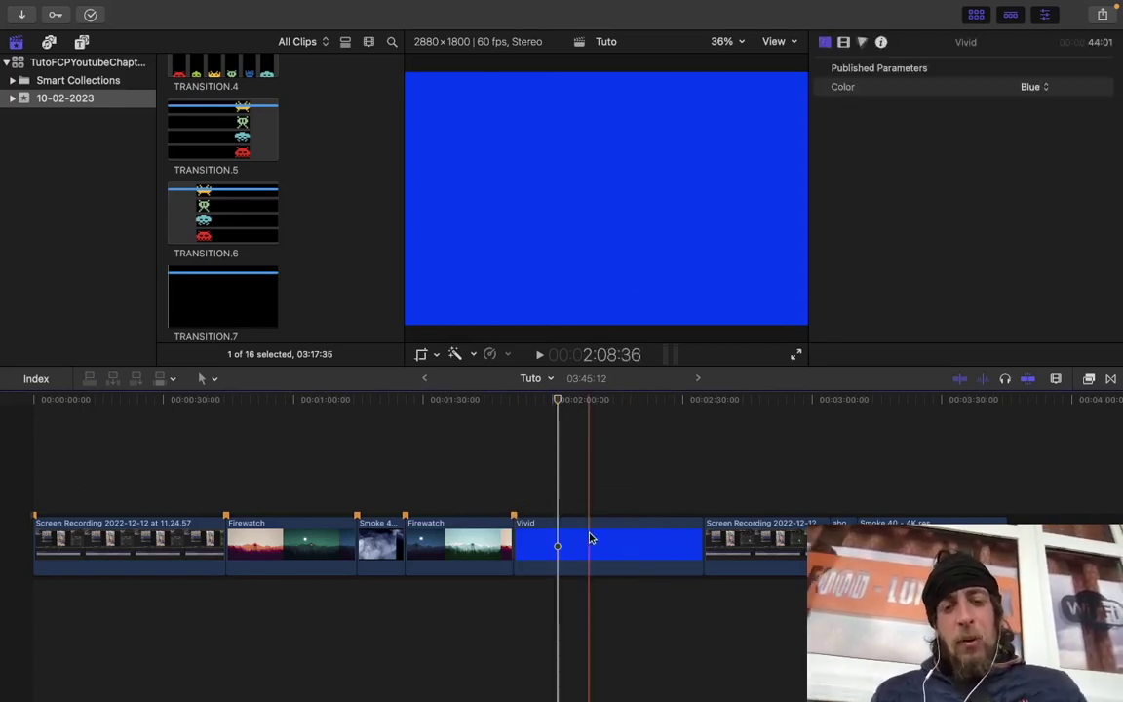
pyautogui.click(589, 538)
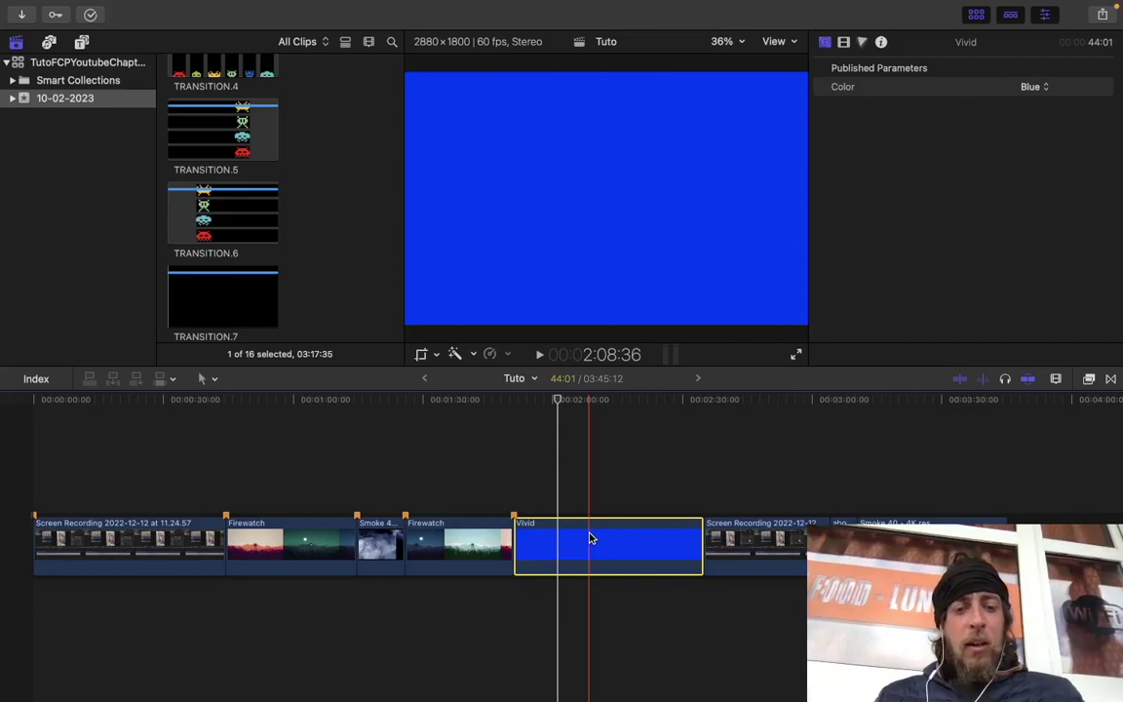
pyautogui.moveTo(590, 538); pyautogui.dragTo(360, 546)
pyautogui.click(411, 458)
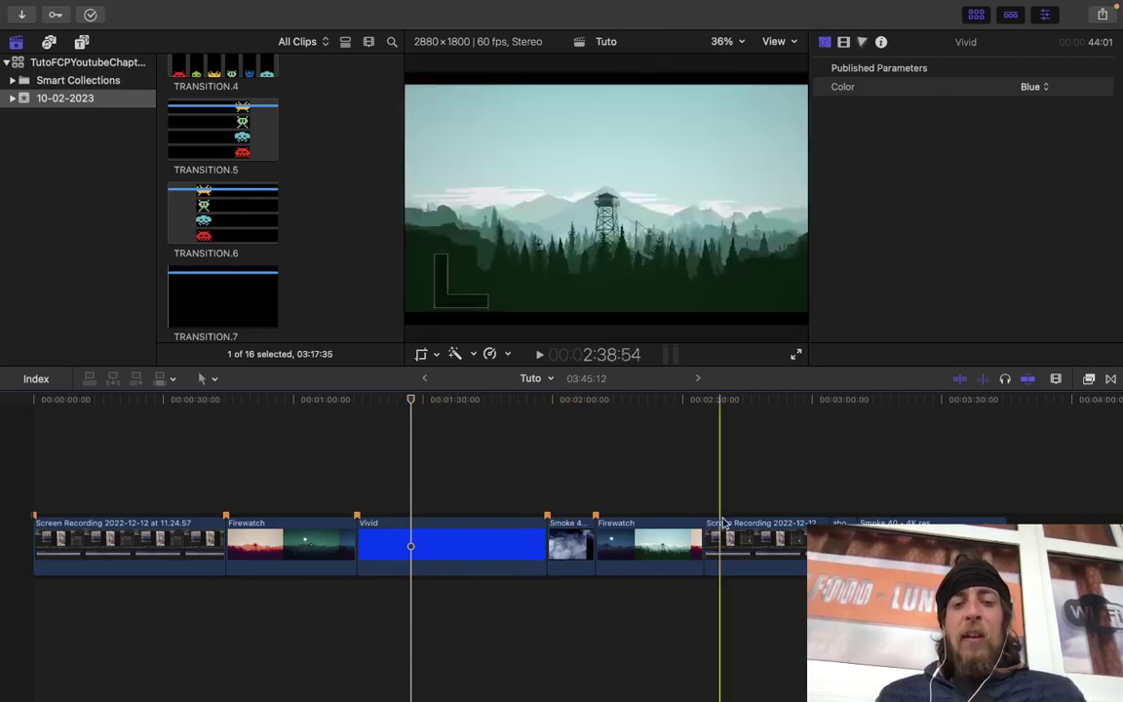
# - Move the second Firewatch clip and the adjacent Screen Recording clip together to directly after the Vivid clip
pyautogui.moveTo(676, 458); pyautogui.dragTo(789, 612)
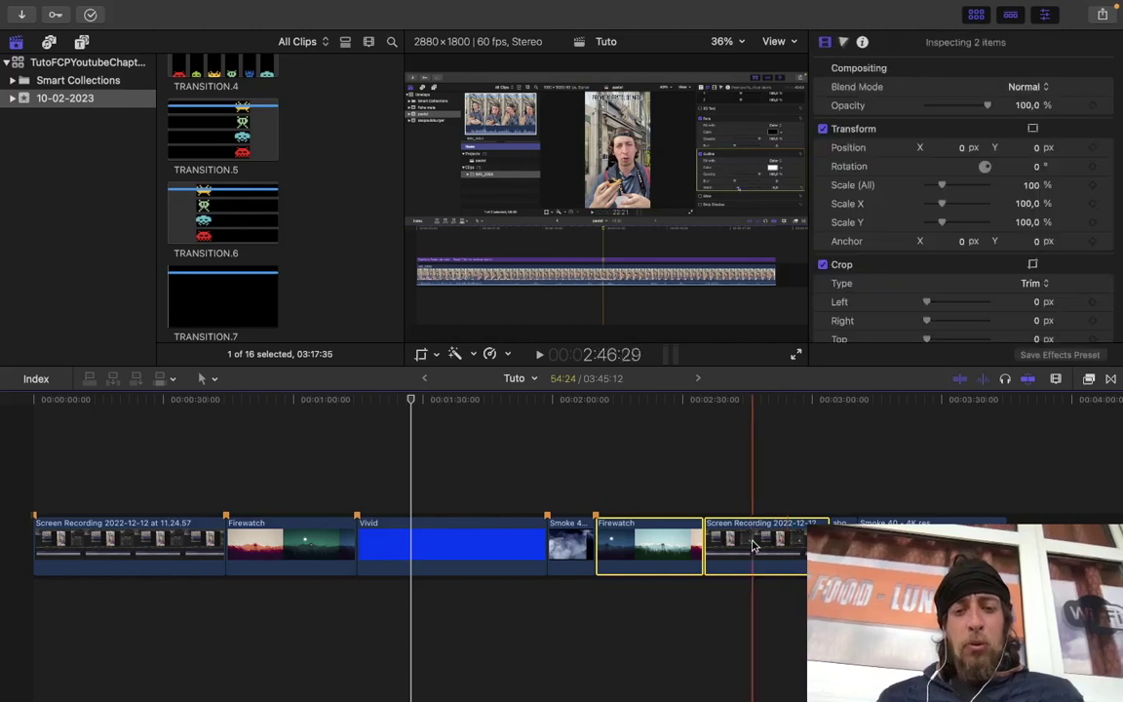
pyautogui.moveTo(721, 542); pyautogui.dragTo(575, 527)
pyautogui.click(568, 493)
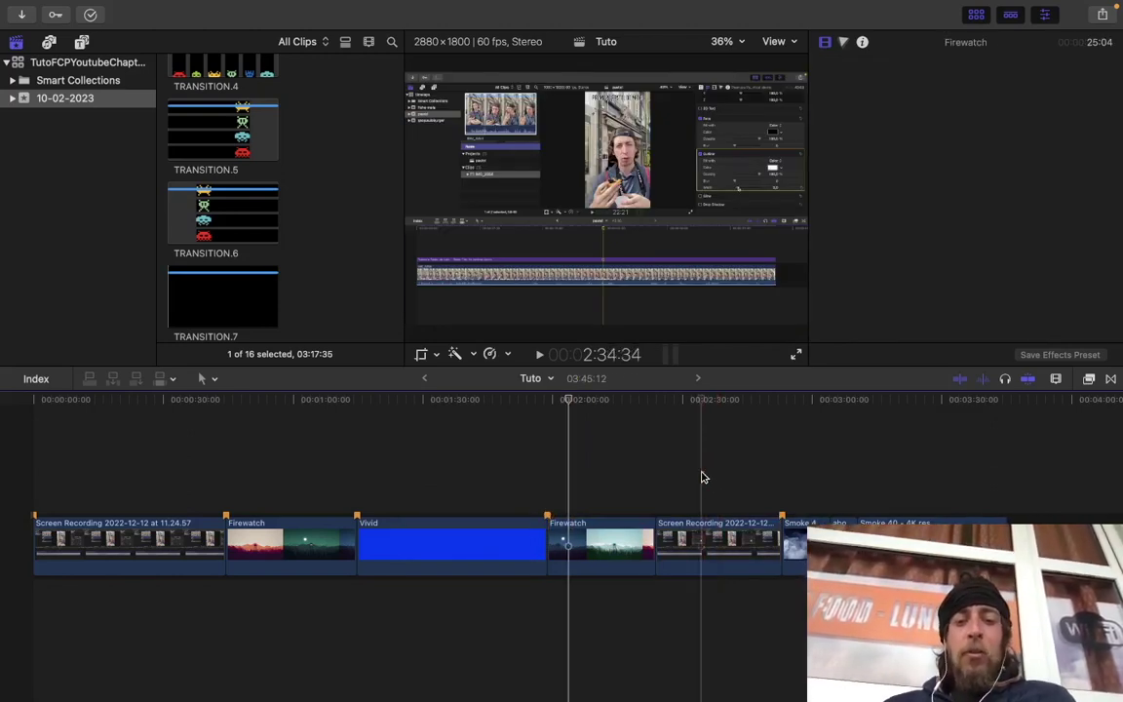
# - Delete the "Part 2" chapter marker from the start of the Smoke clip
pyautogui.click(702, 476)
pyautogui.doubleClick(783, 514)
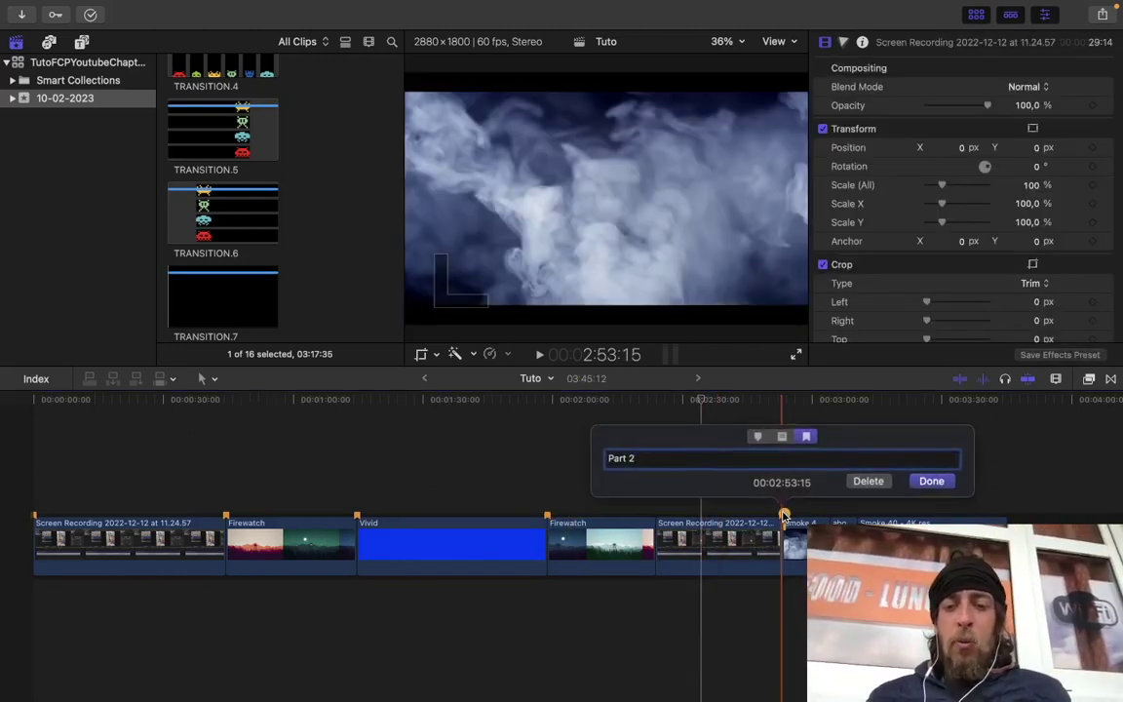
pyautogui.click(861, 481)
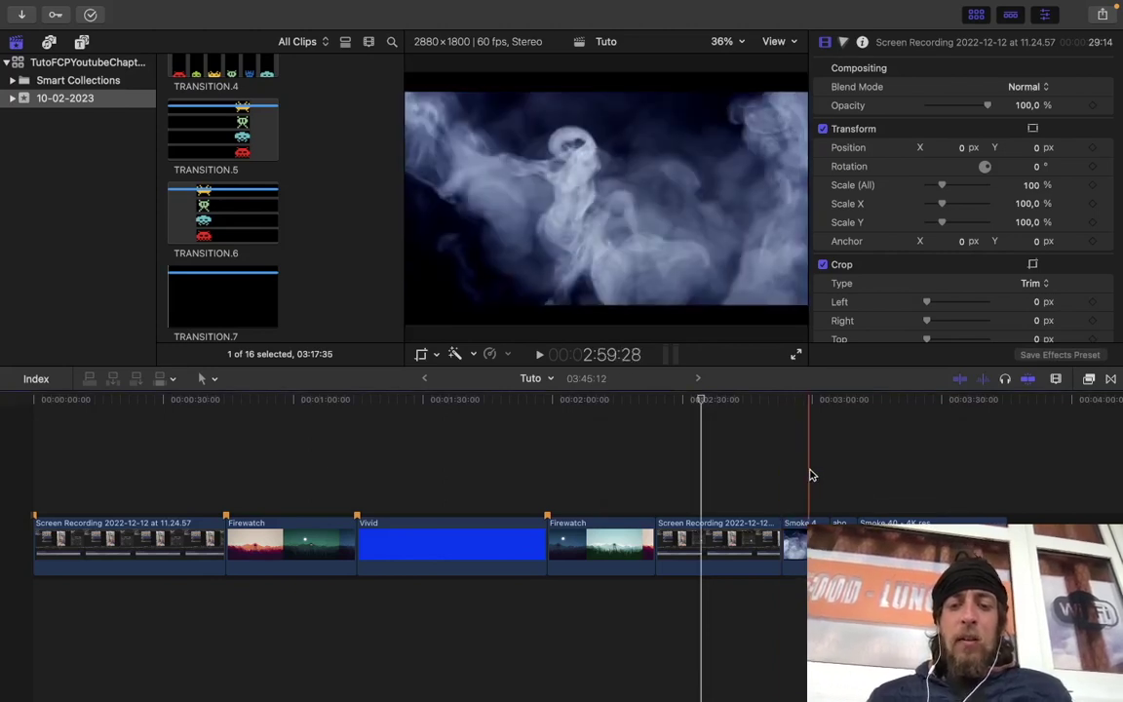
# - Add a chapter marker named "Tutorial" at 00:02:30:36 within the second Screen Recording clip
pyautogui.click(810, 474)
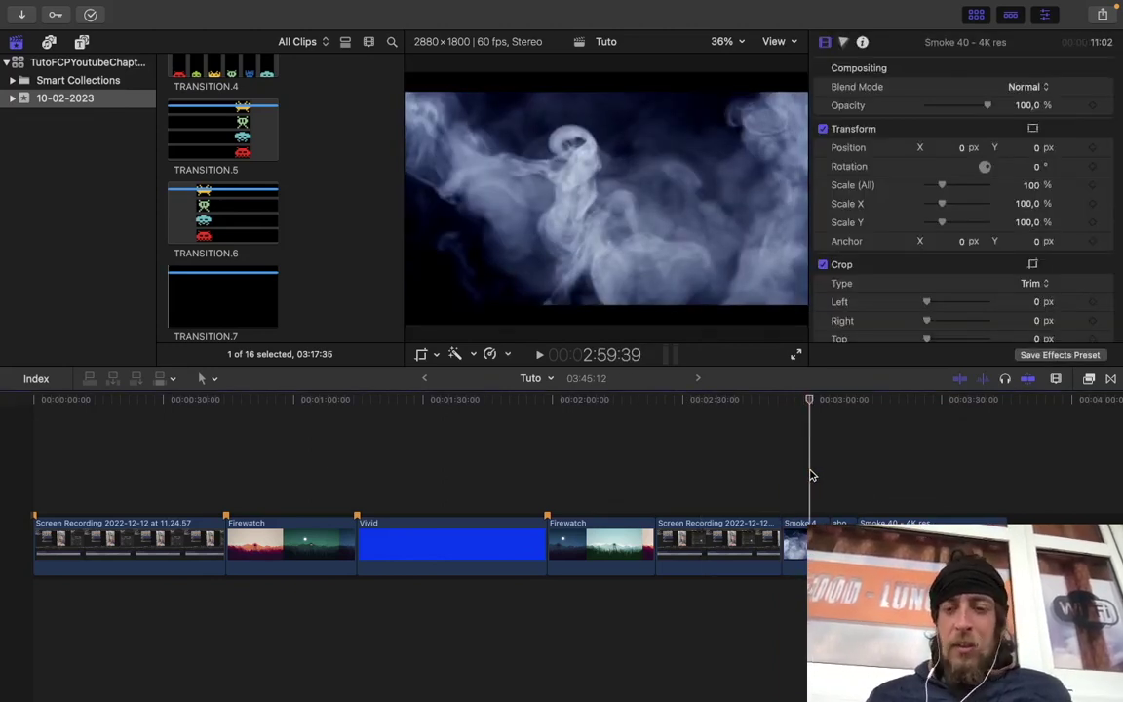
pyautogui.click(721, 477)
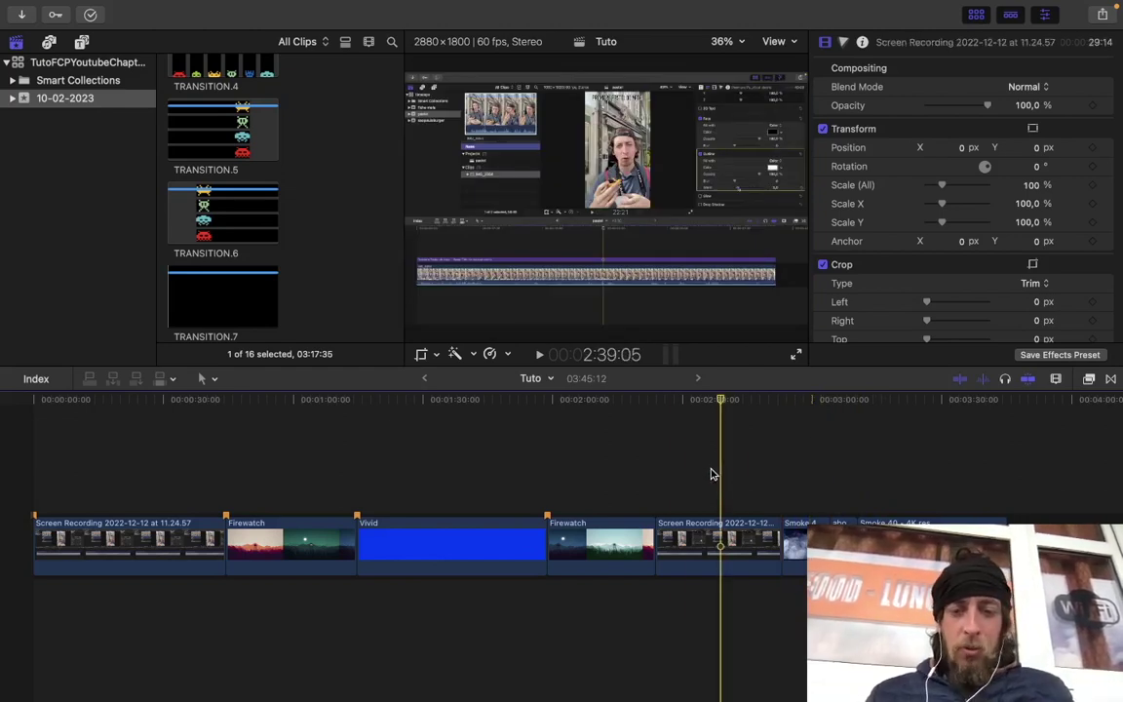
pyautogui.click(655, 476)
pyautogui.click(684, 477)
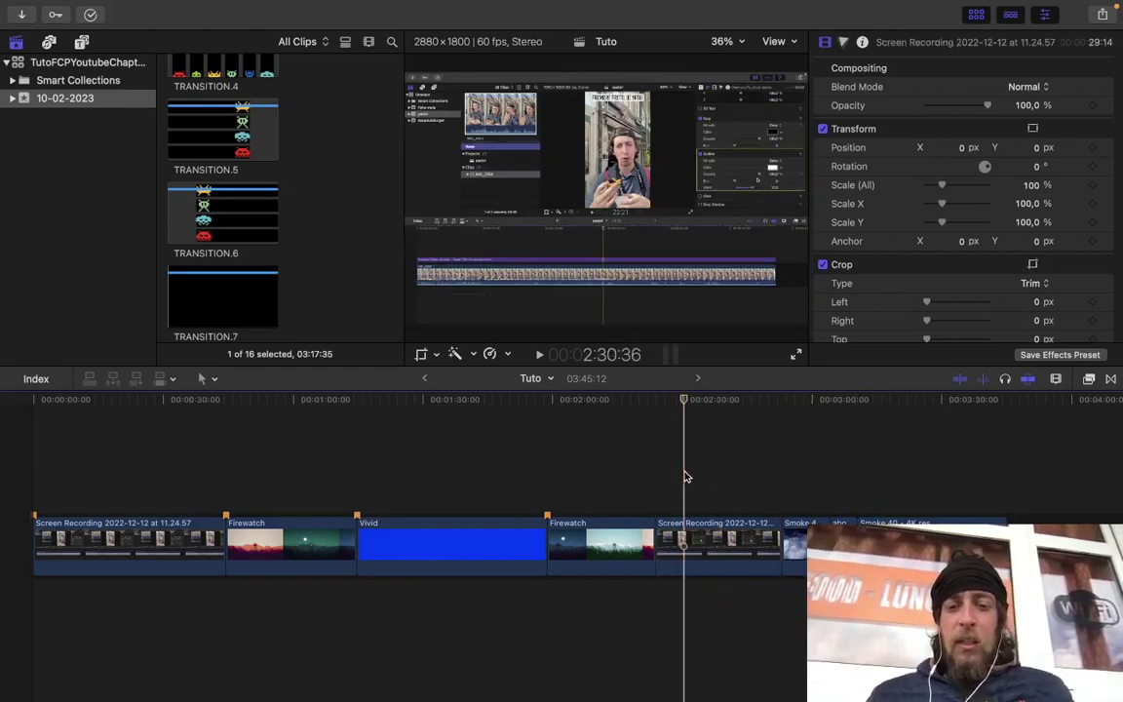
pyautogui.hotkey('alt', 'm')
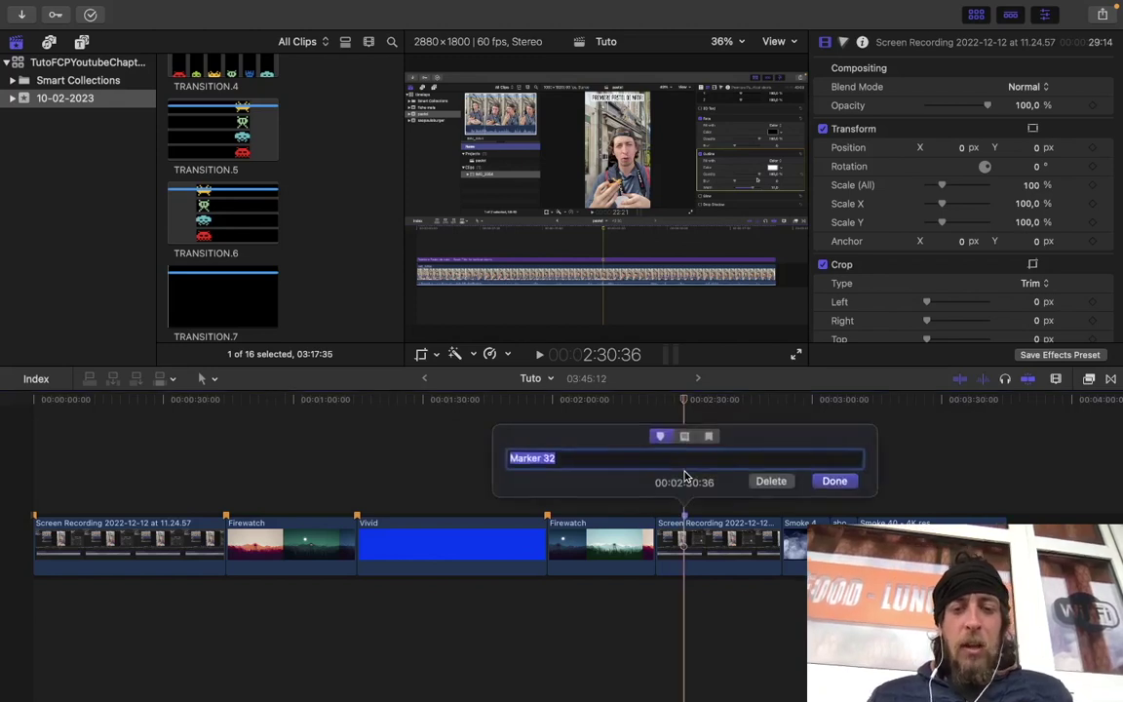
pyautogui.write('Tutorial')
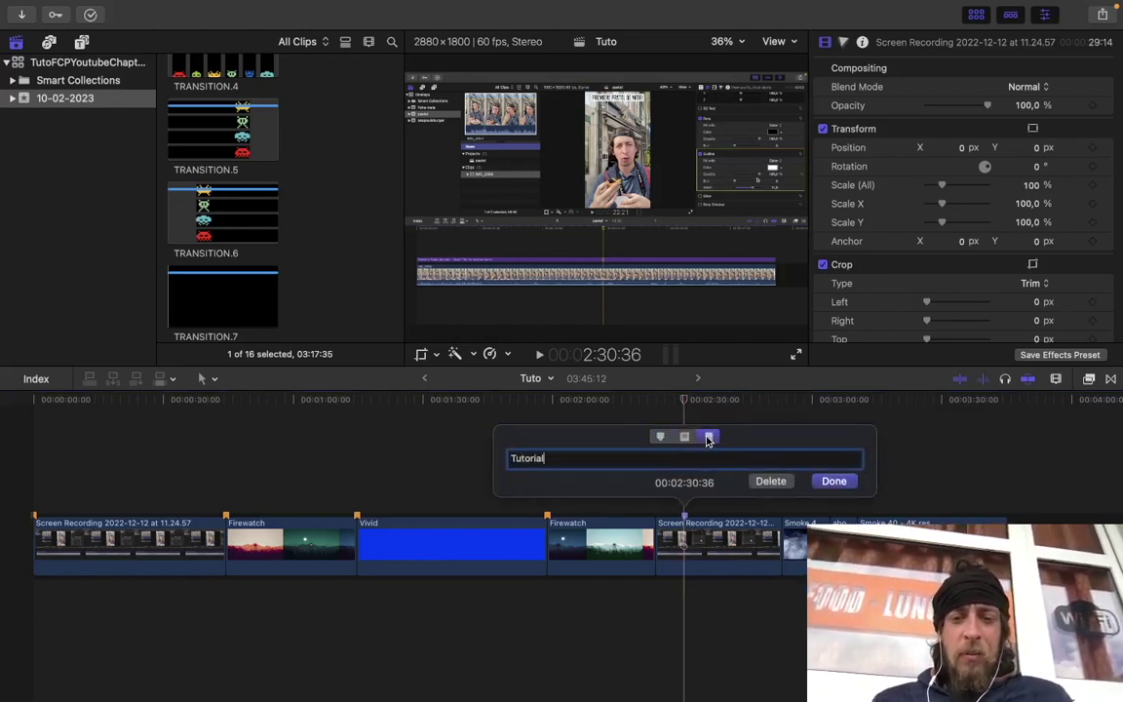
pyautogui.click(834, 480)
# - Add a chapter marker named "Conclusion" at the start of the abonneToi clip
pyautogui.click(844, 481)
pyautogui.click(836, 481)
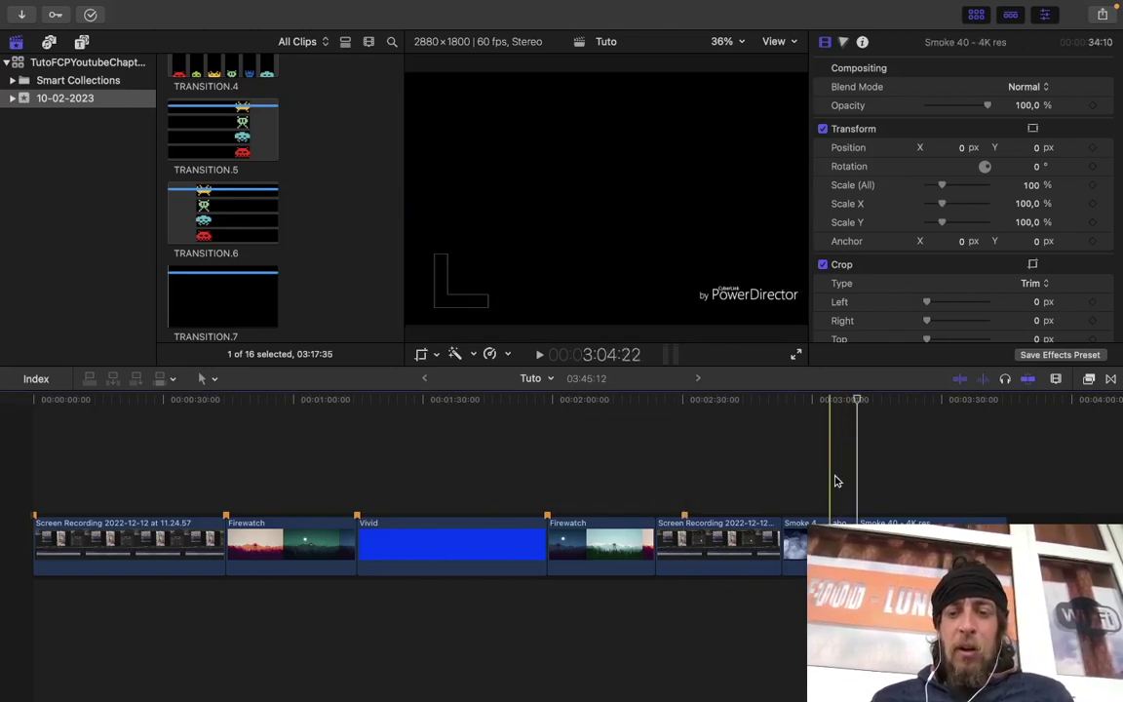
pyautogui.hotkey('alt', 'm')
pyautogui.write('Conclus')
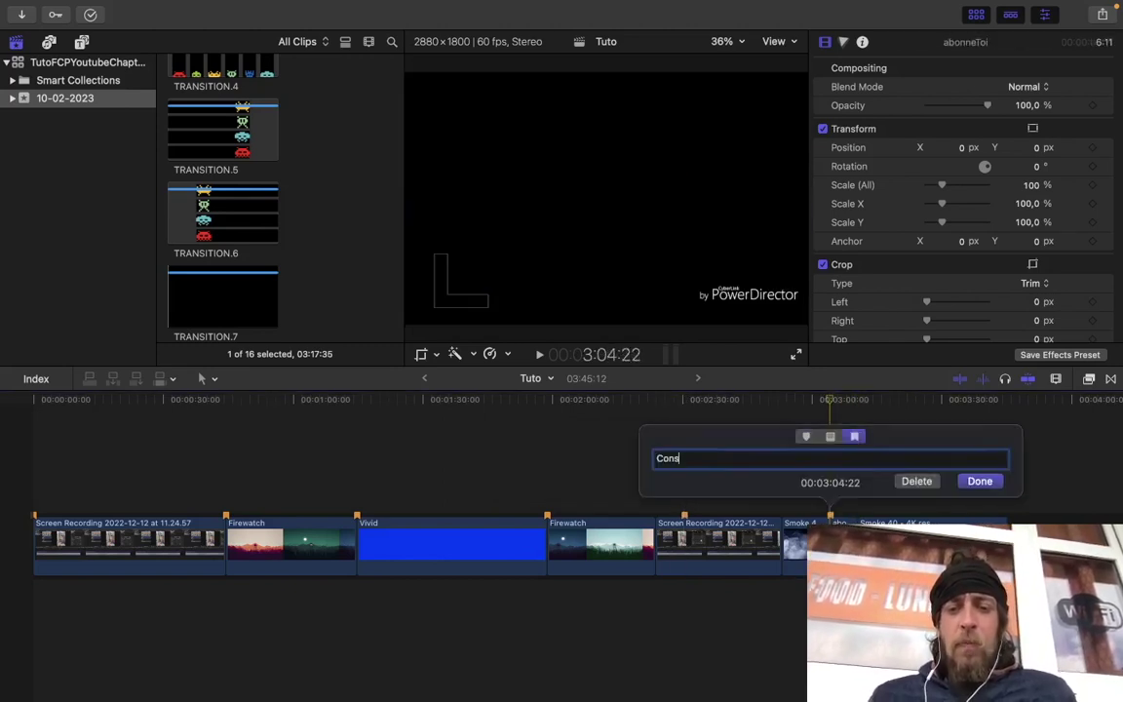
pyautogui.write('ion')
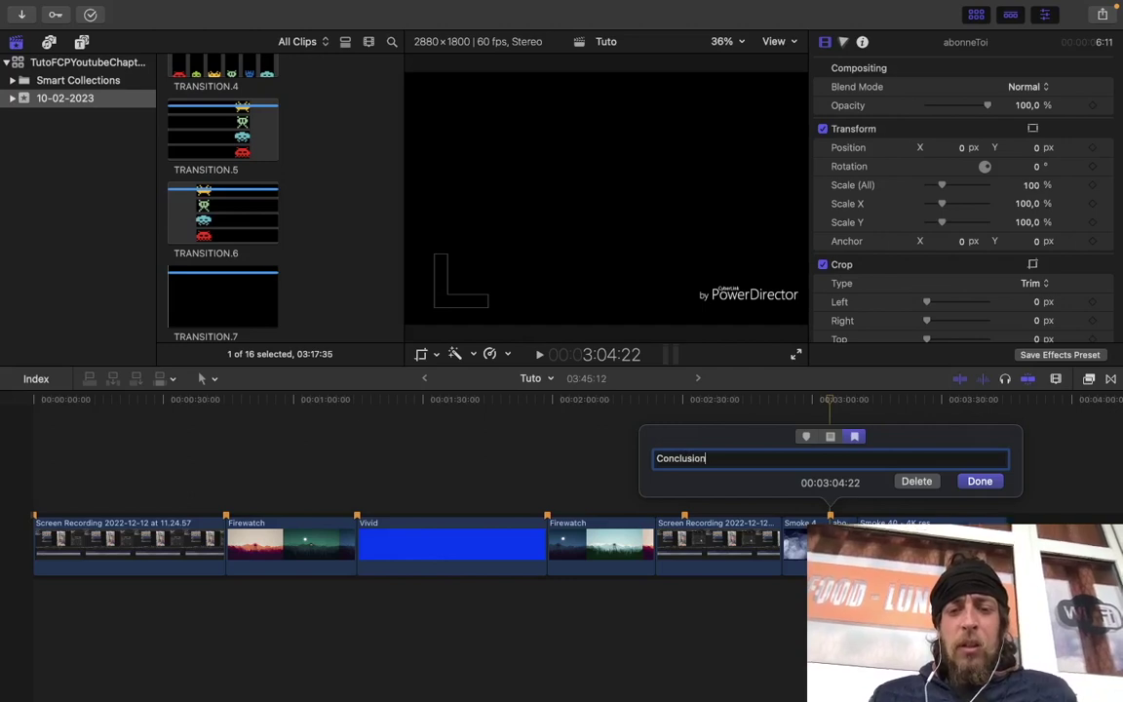
pyautogui.press('Return')
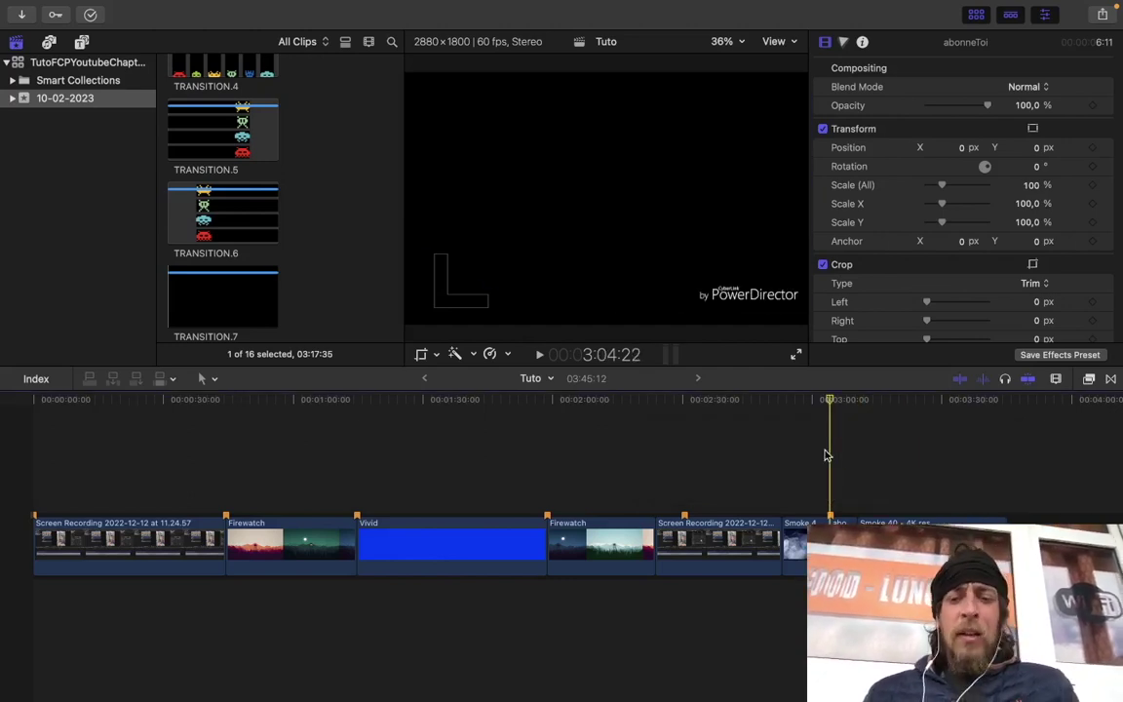
# - Trim the end of the second Screen Recording clip back to 00:02:46:50
pyautogui.click(754, 458)
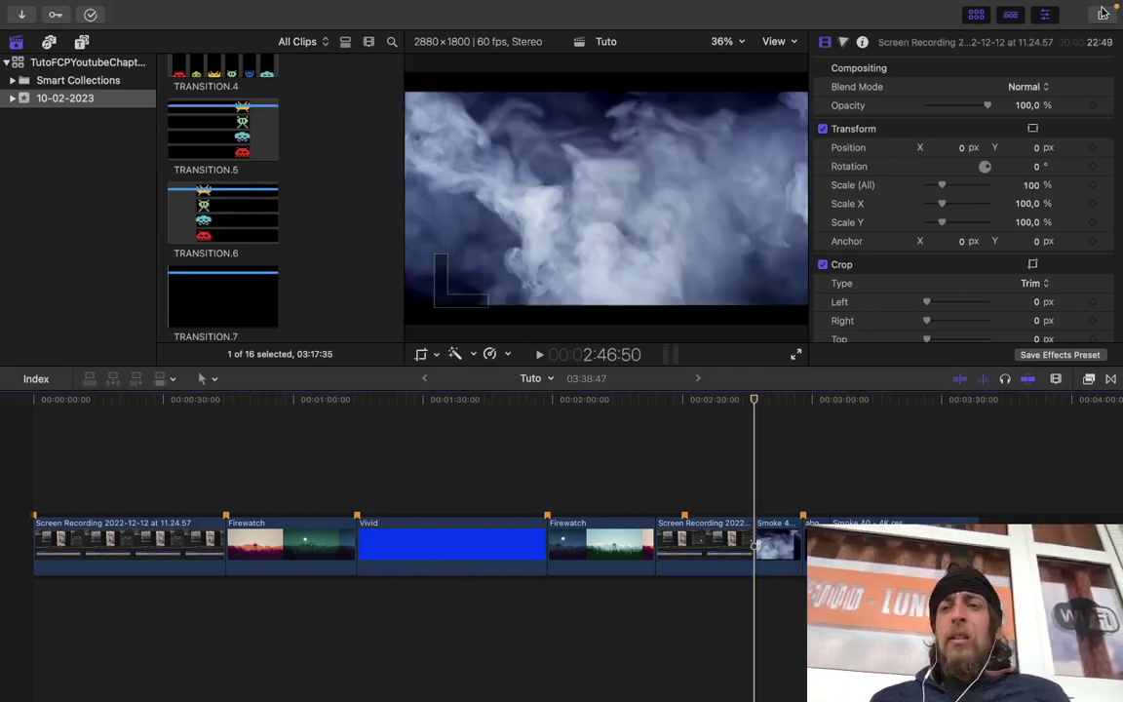
pyautogui.click(1102, 15)
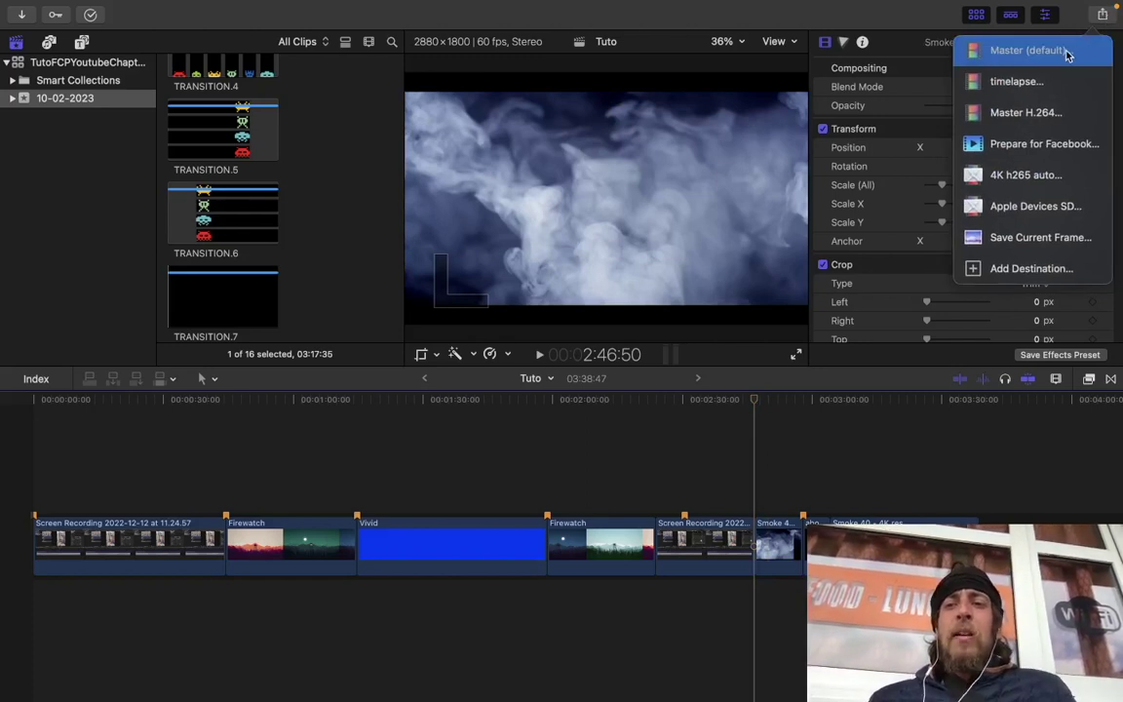
pyautogui.click(1027, 51)
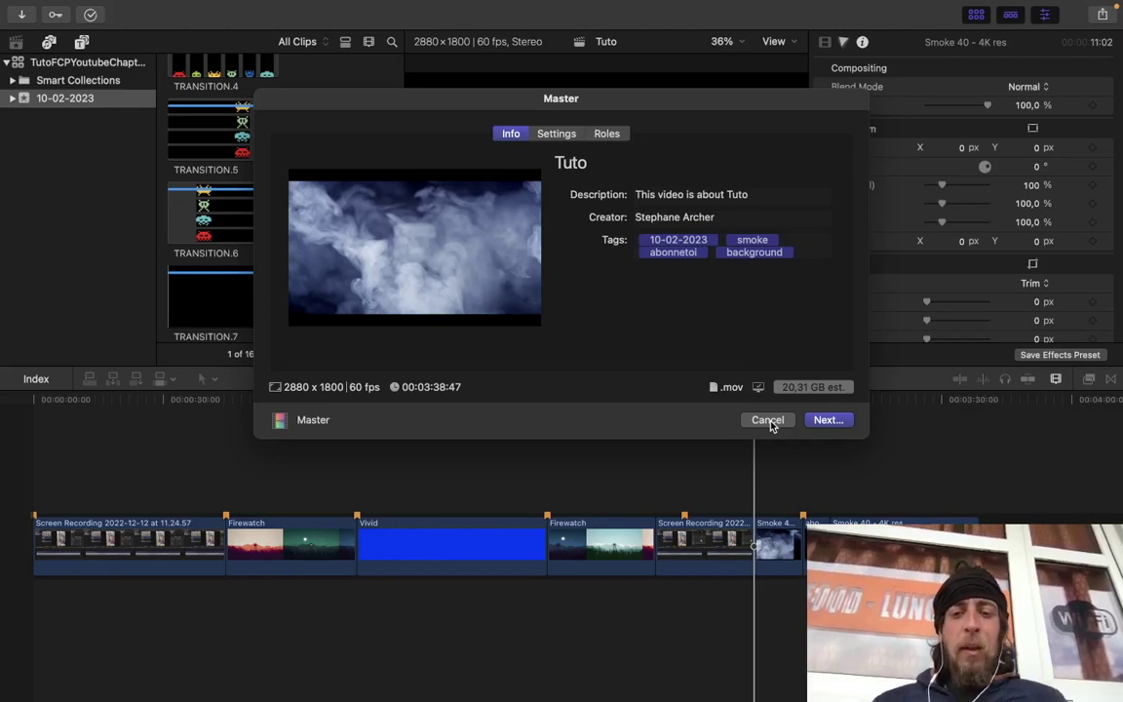
pyautogui.click(768, 420)
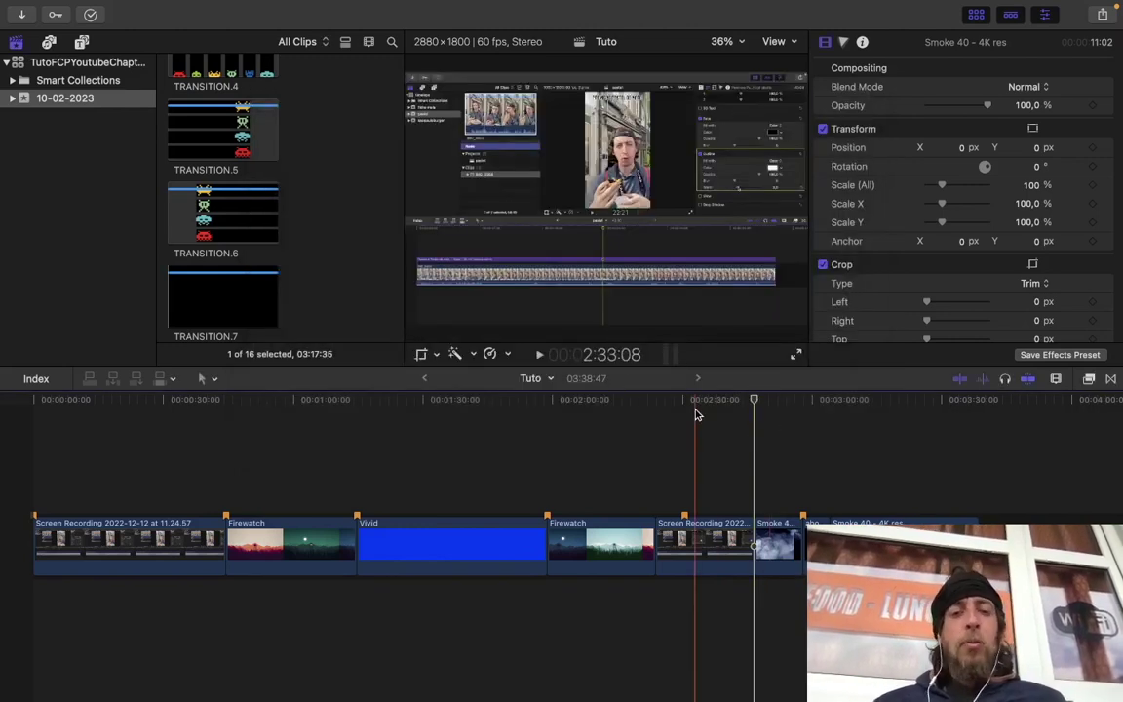
# - Export the Tuto project as XML to the Desktop under the name "exportxmltuto", using the current XML version 1.10
pyautogui.click(130, 9)
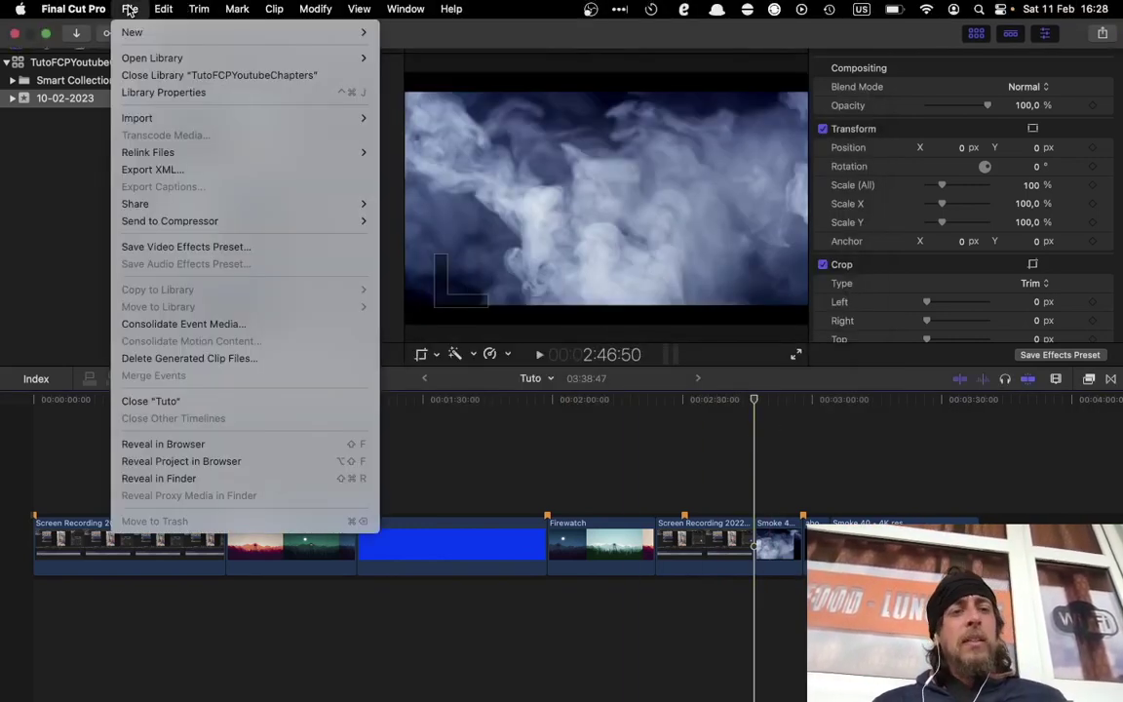
pyautogui.click(166, 170)
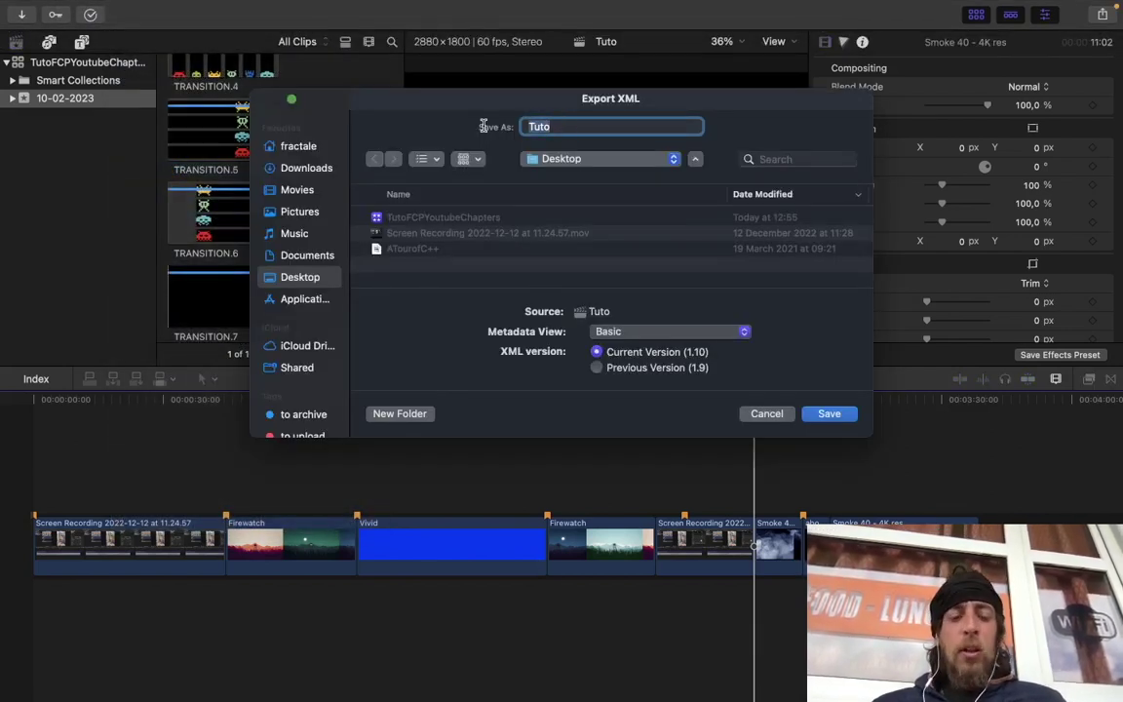
pyautogui.write('e')
pyautogui.press('BackSpace')
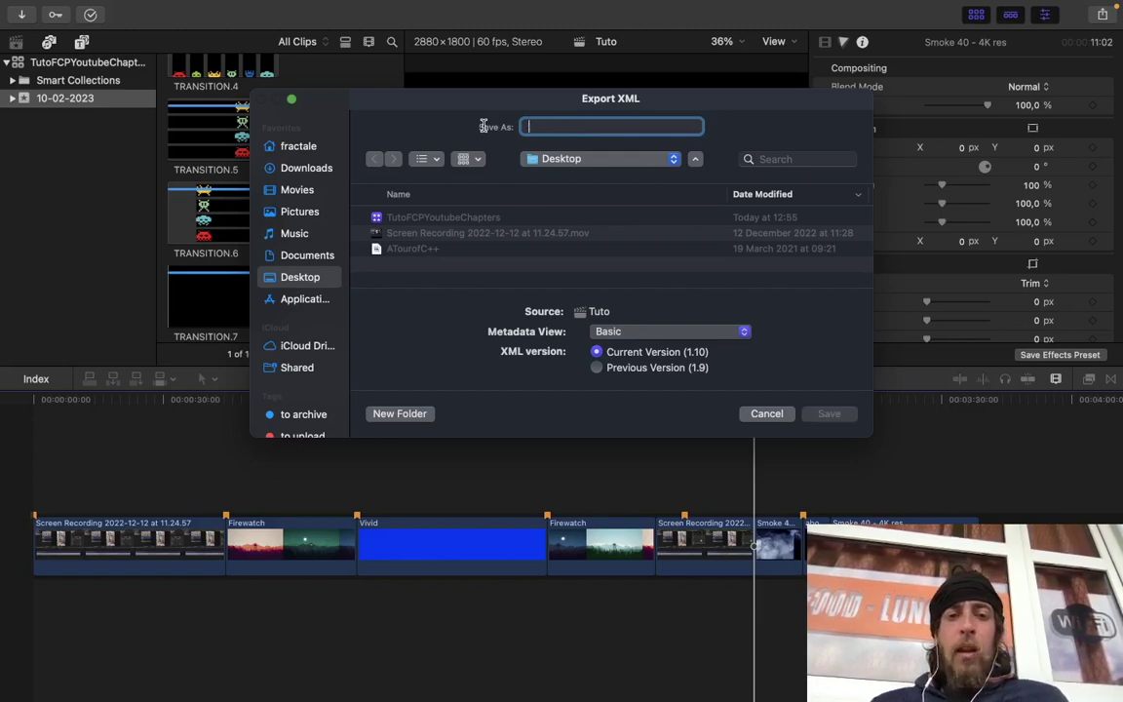
pyautogui.write('export')
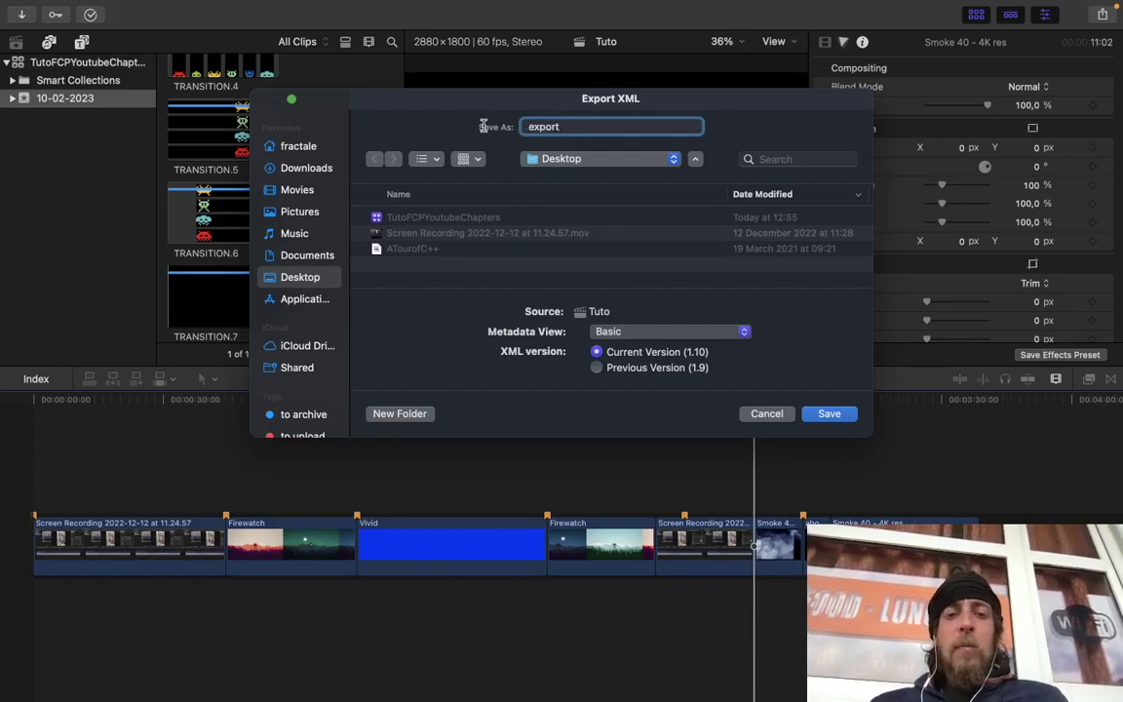
pyautogui.write('xmltut')
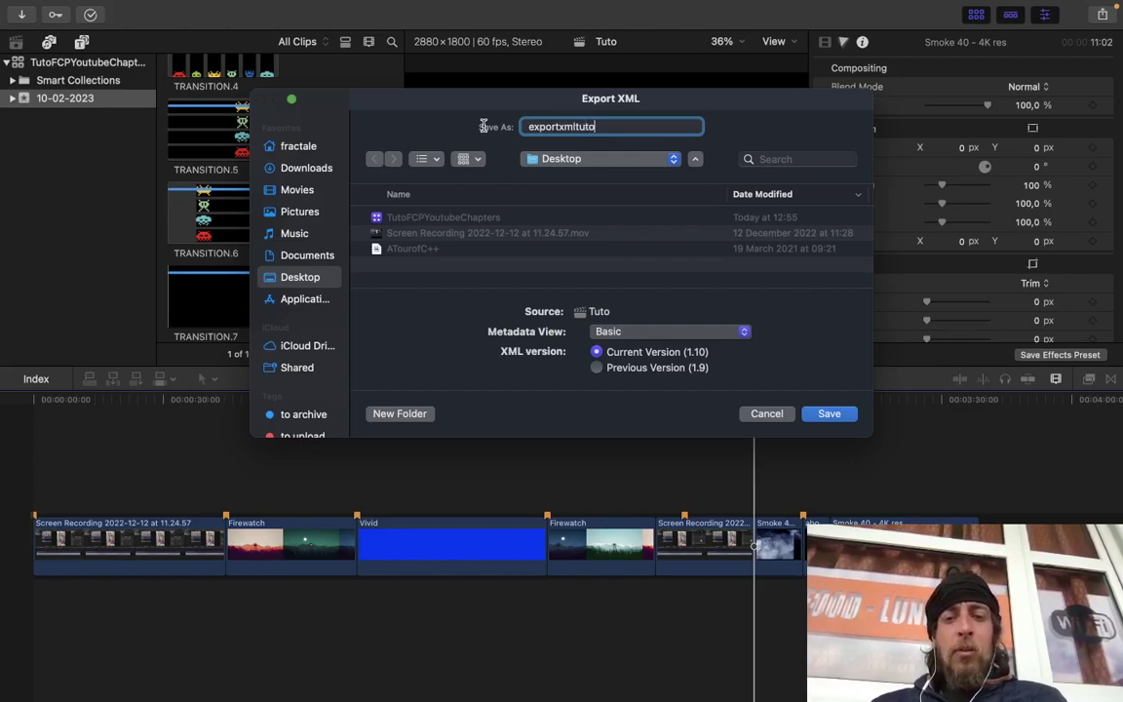
pyautogui.write('o')
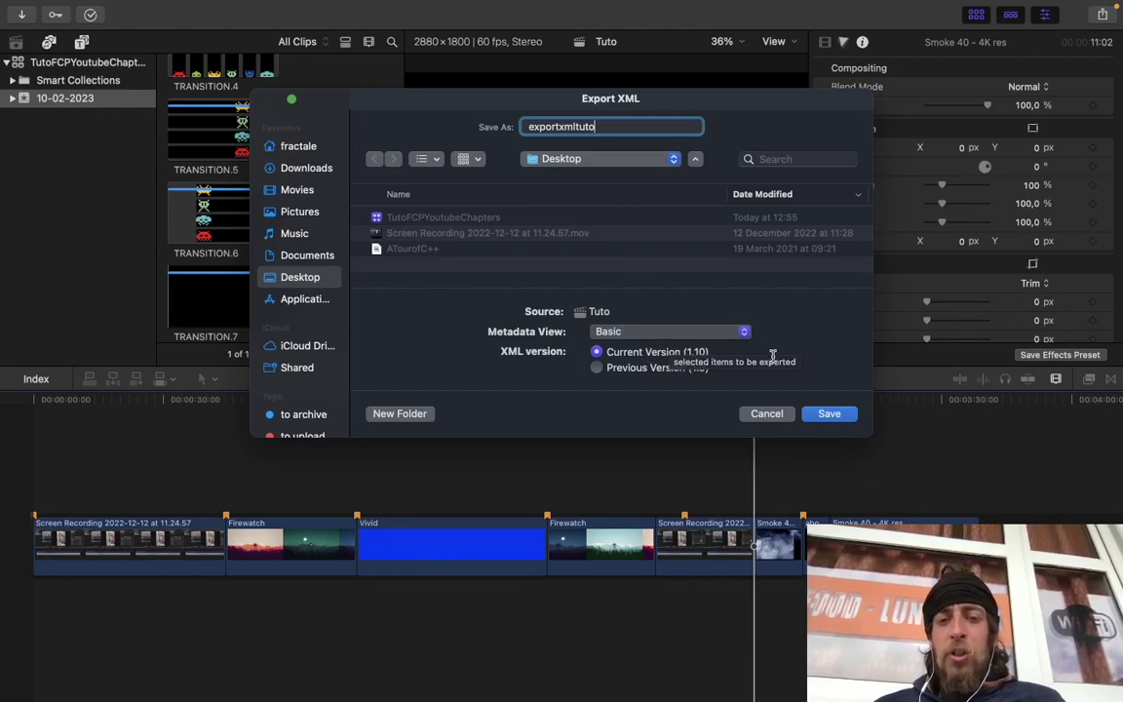
pyautogui.click(829, 417)
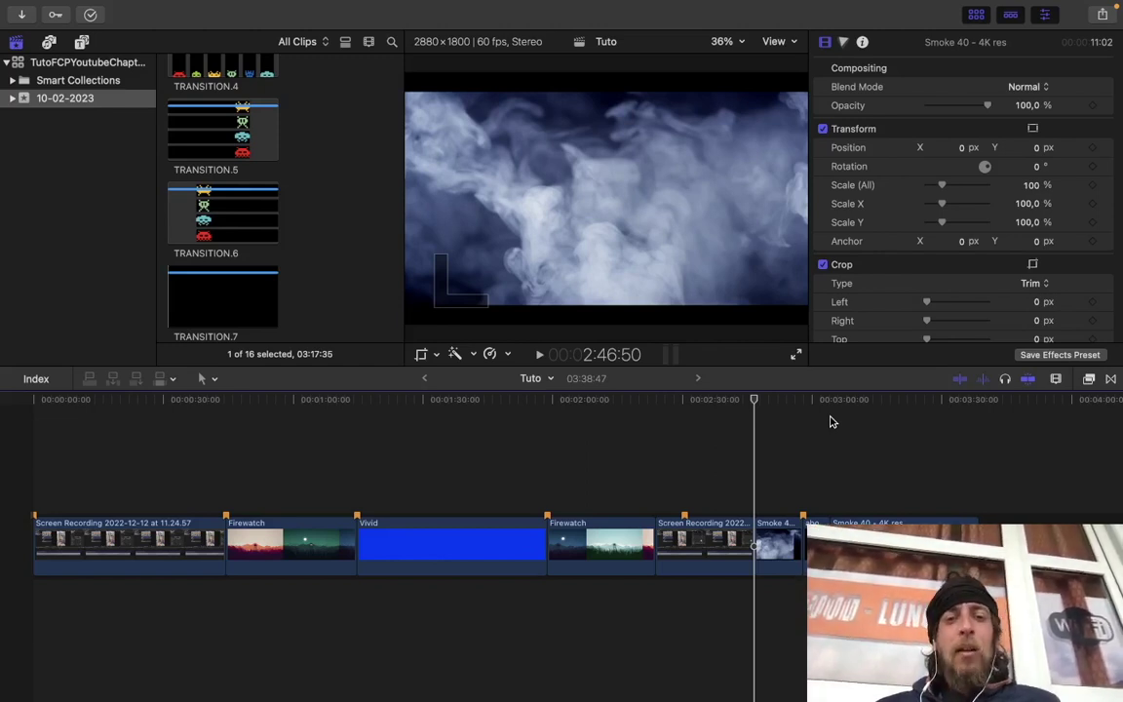
# - Switch to Safari and bring up the FCPYoutubeChapters page on fractale.itch.io
pyautogui.hotkey('ctrl', 'Up')
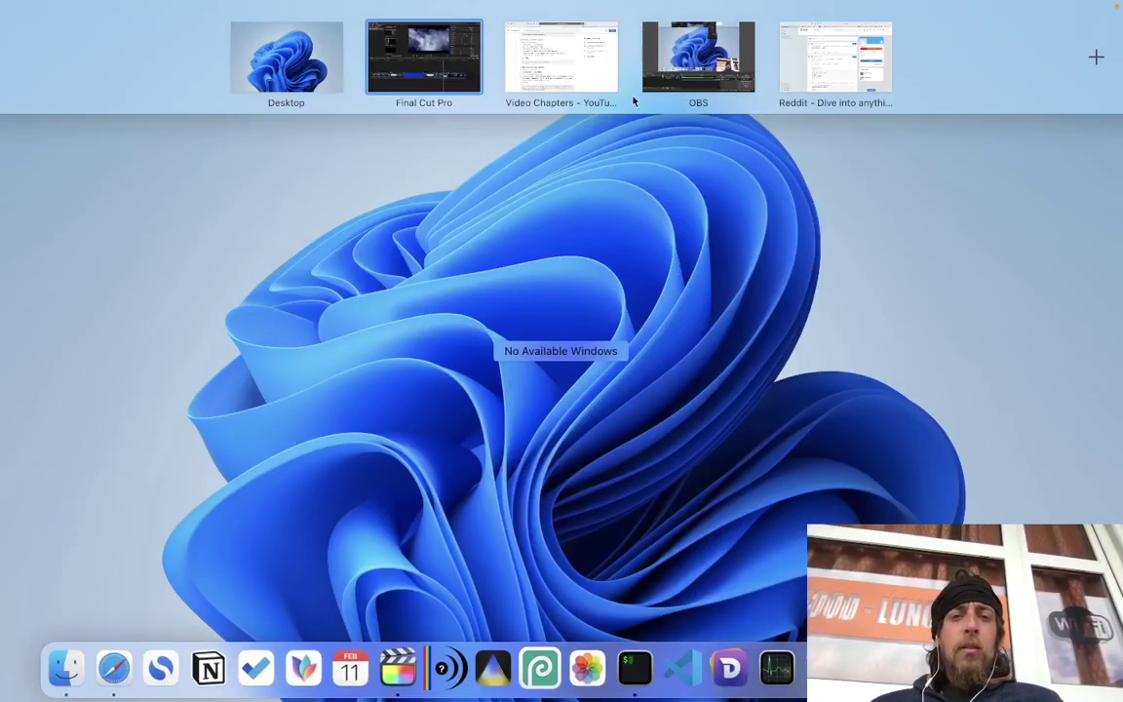
pyautogui.click(571, 73)
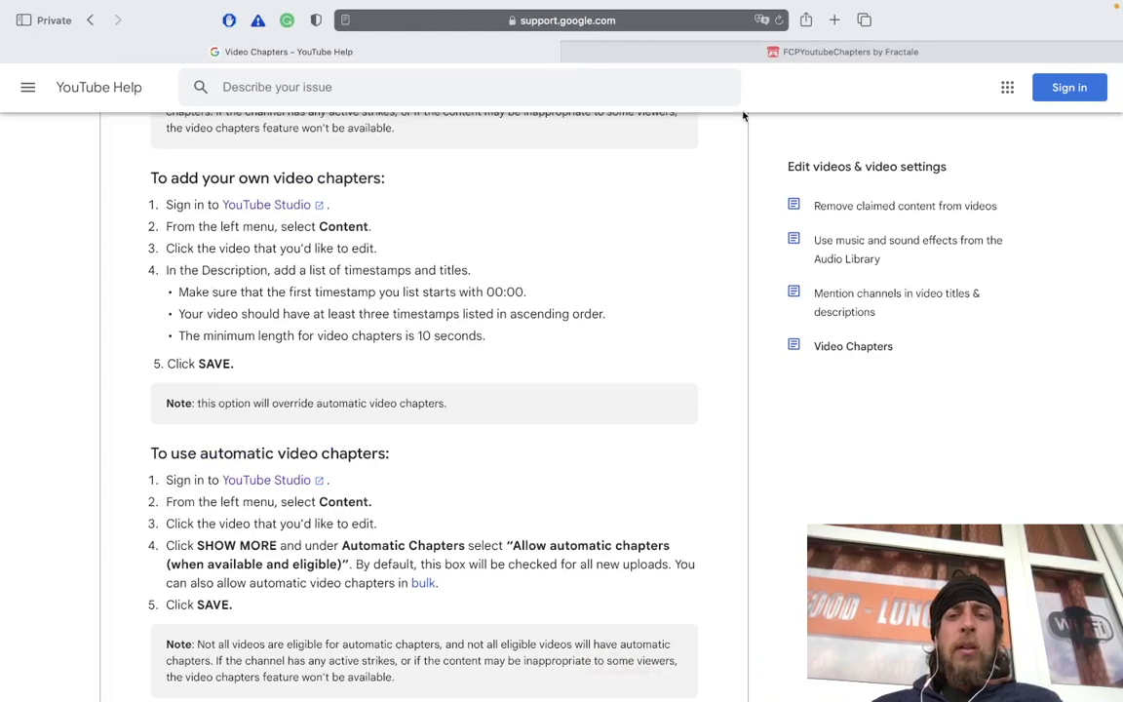
pyautogui.click(807, 55)
pyautogui.click(663, 27)
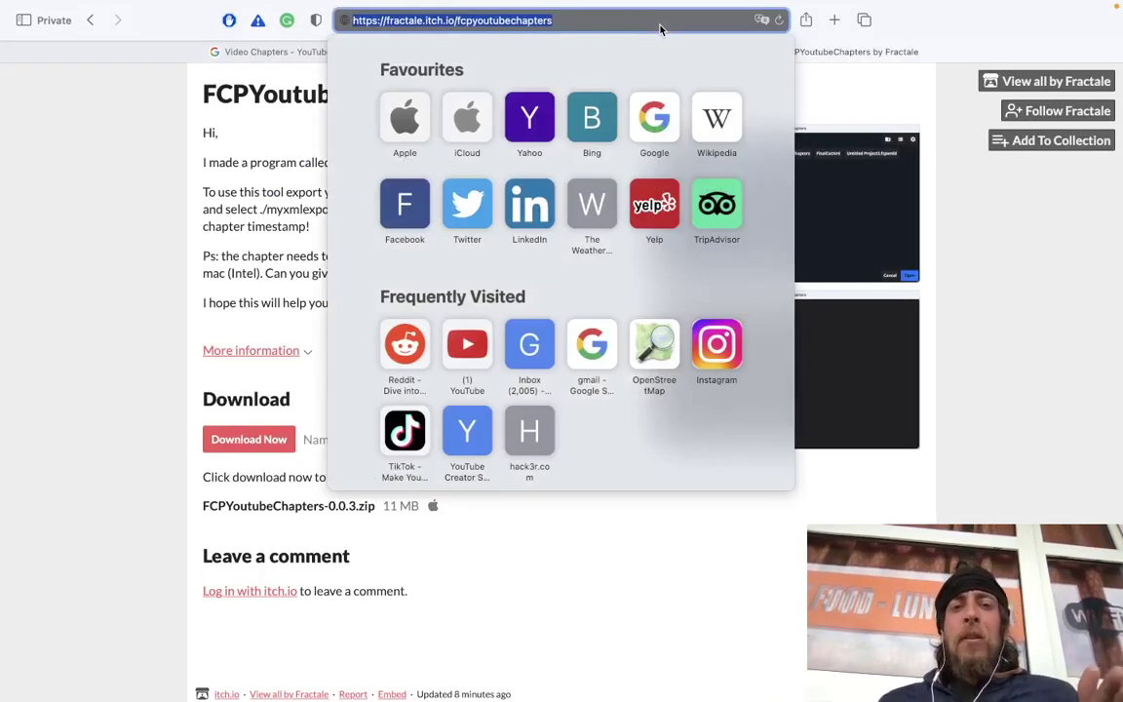
pyautogui.click(251, 167)
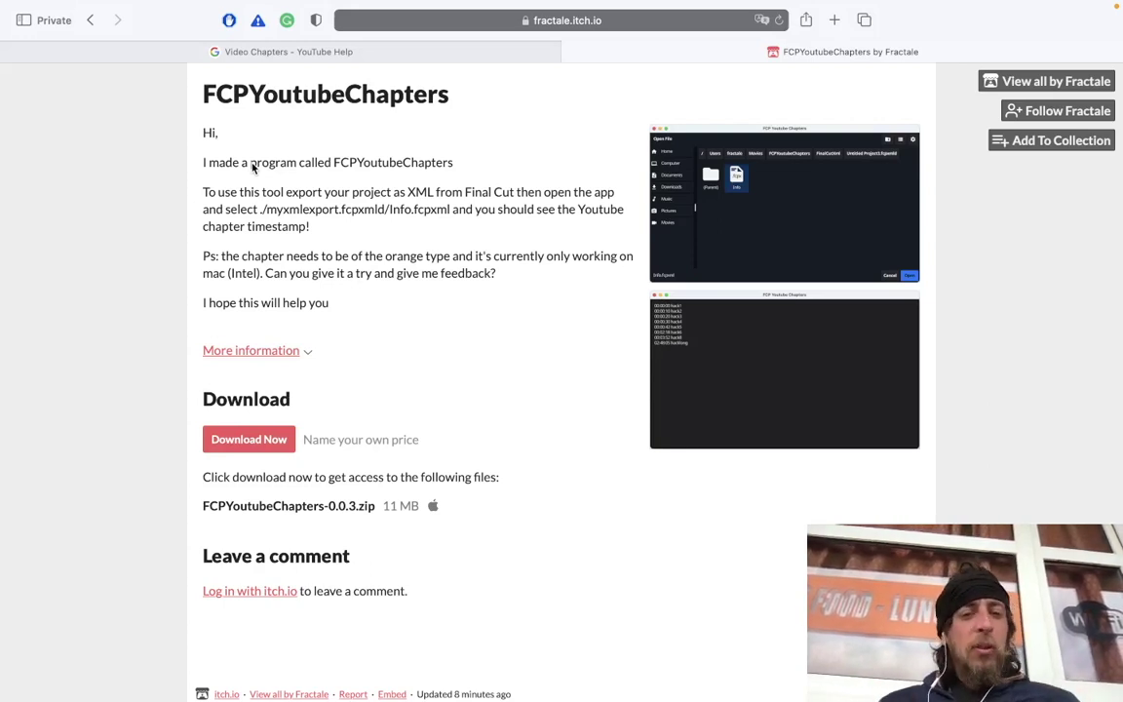
# - Download FCPYoutubeChapters-0.0.3.zip without paying and check the download's progress
pyautogui.click(268, 446)
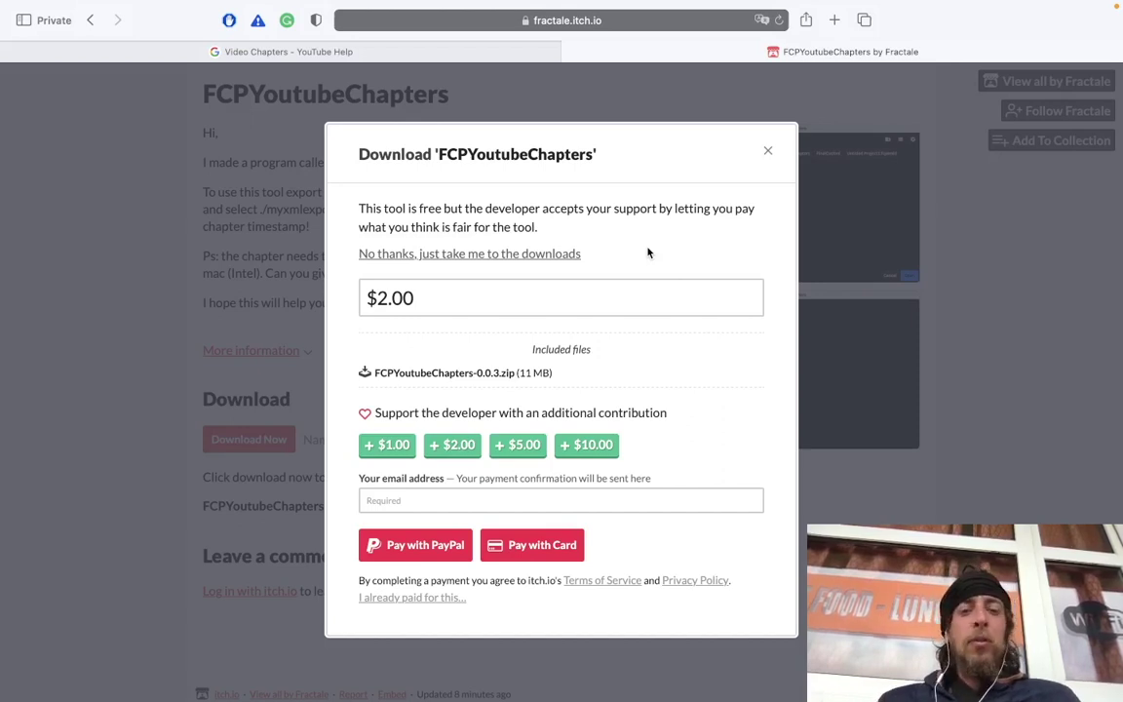
pyautogui.click(534, 254)
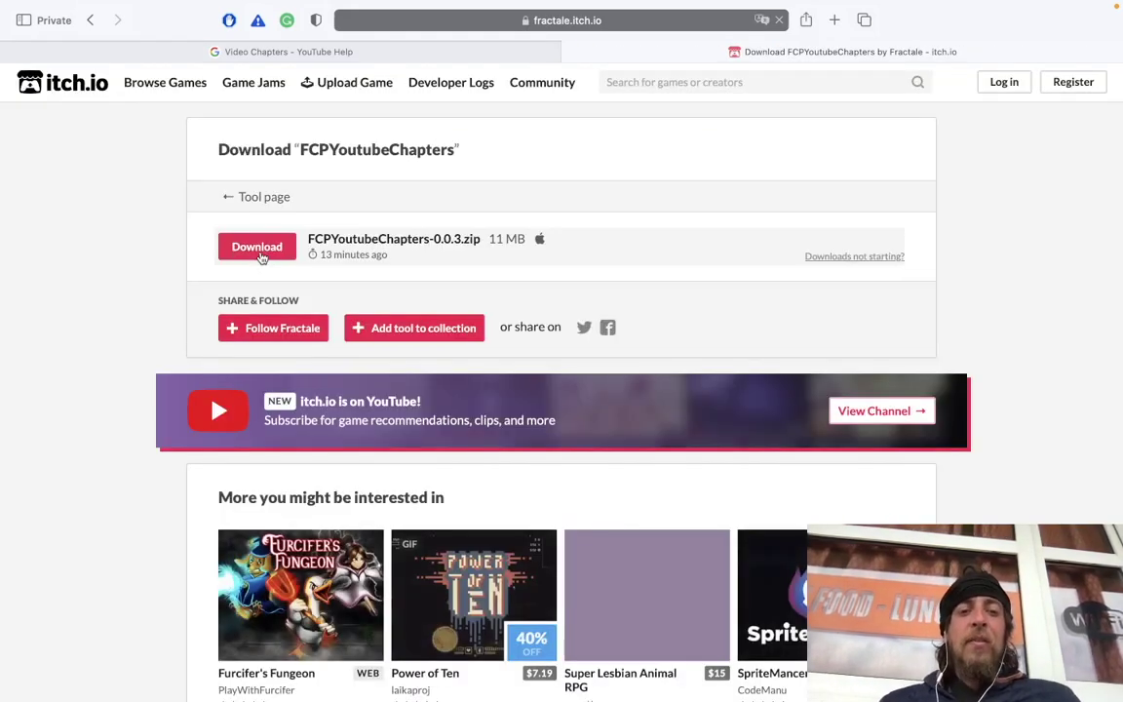
pyautogui.click(261, 256)
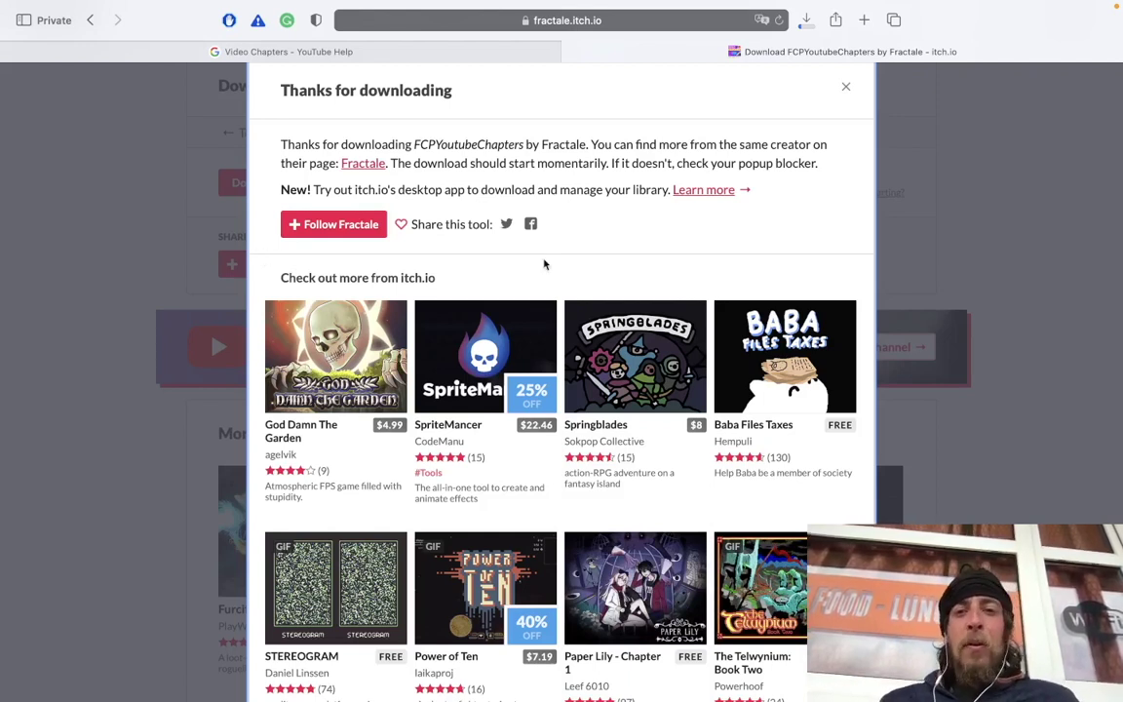
pyautogui.click(806, 22)
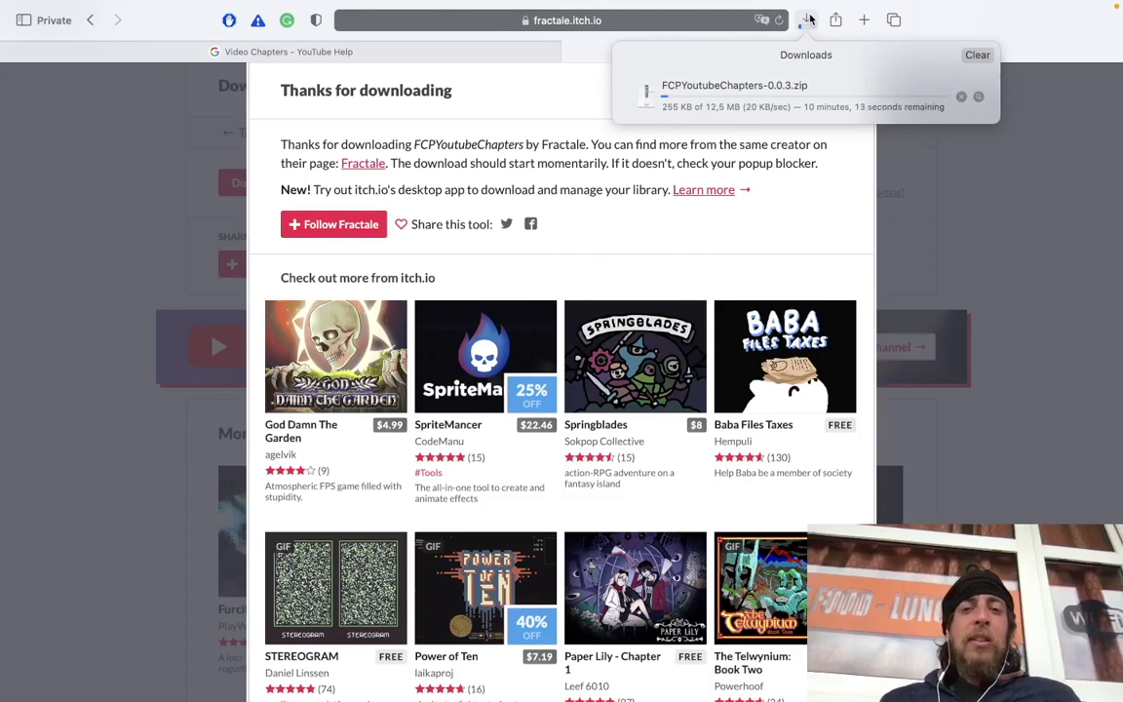
# - Examine YouTube Help's requirements for custom video chapters: first timestamp, number of timestamps and minimum chapter length
pyautogui.click(453, 52)
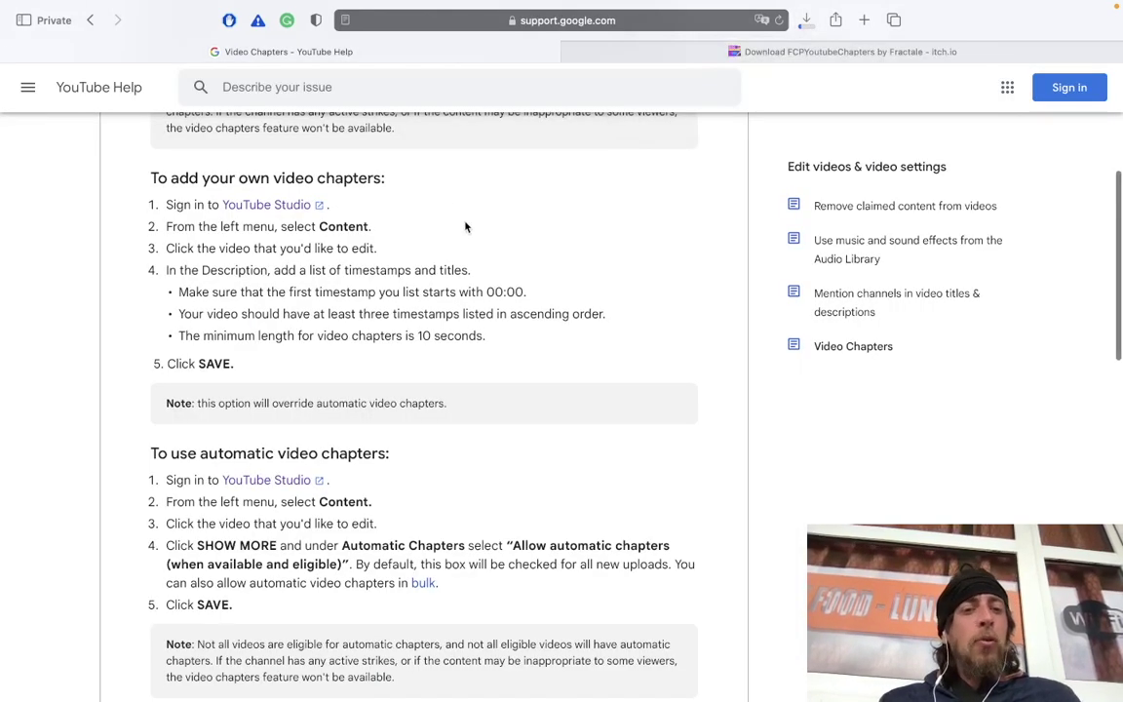
pyautogui.scroll(-1, 466, 226)
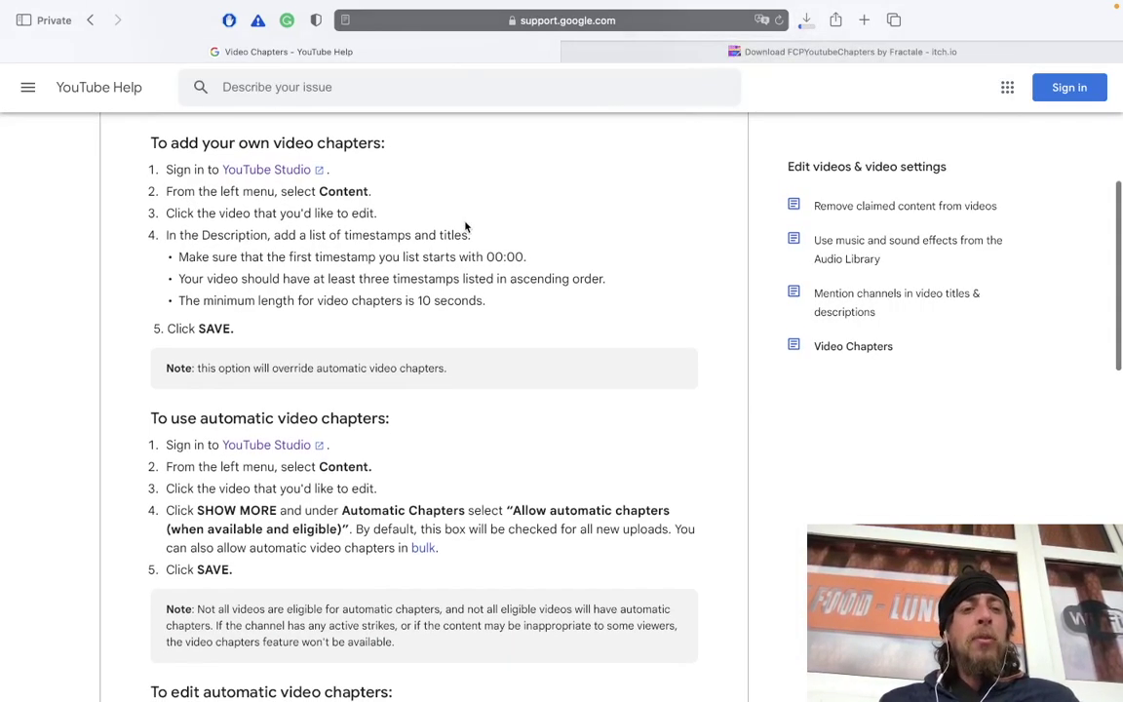
pyautogui.doubleClick(261, 257)
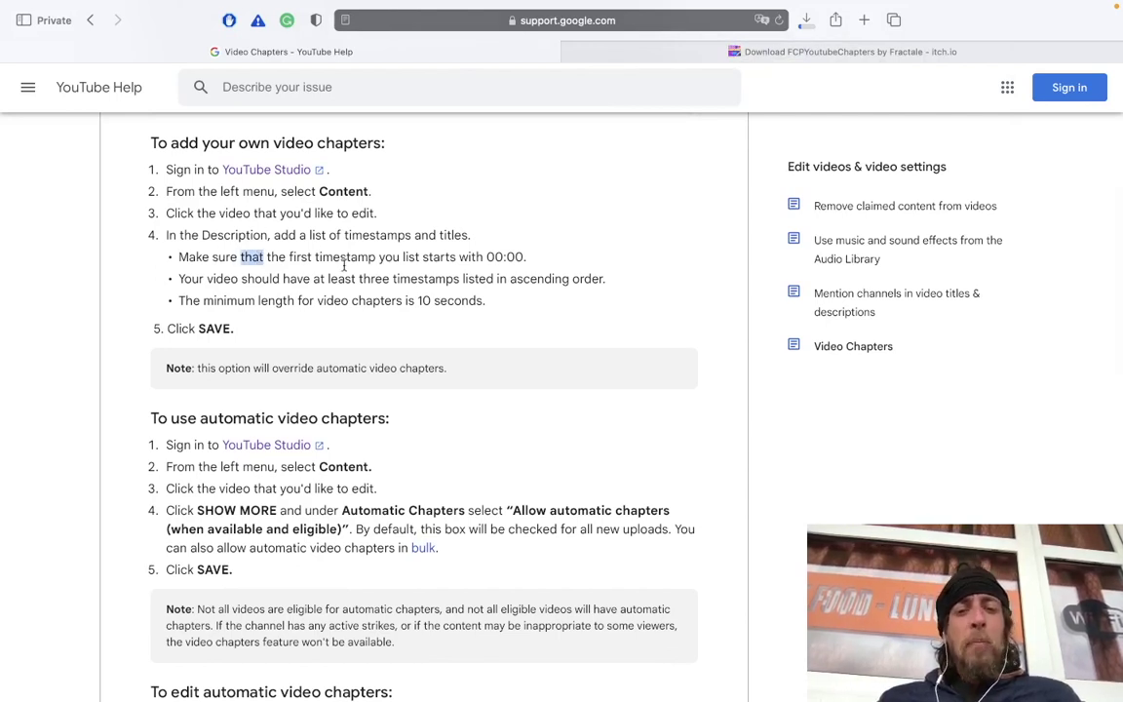
pyautogui.doubleClick(494, 256)
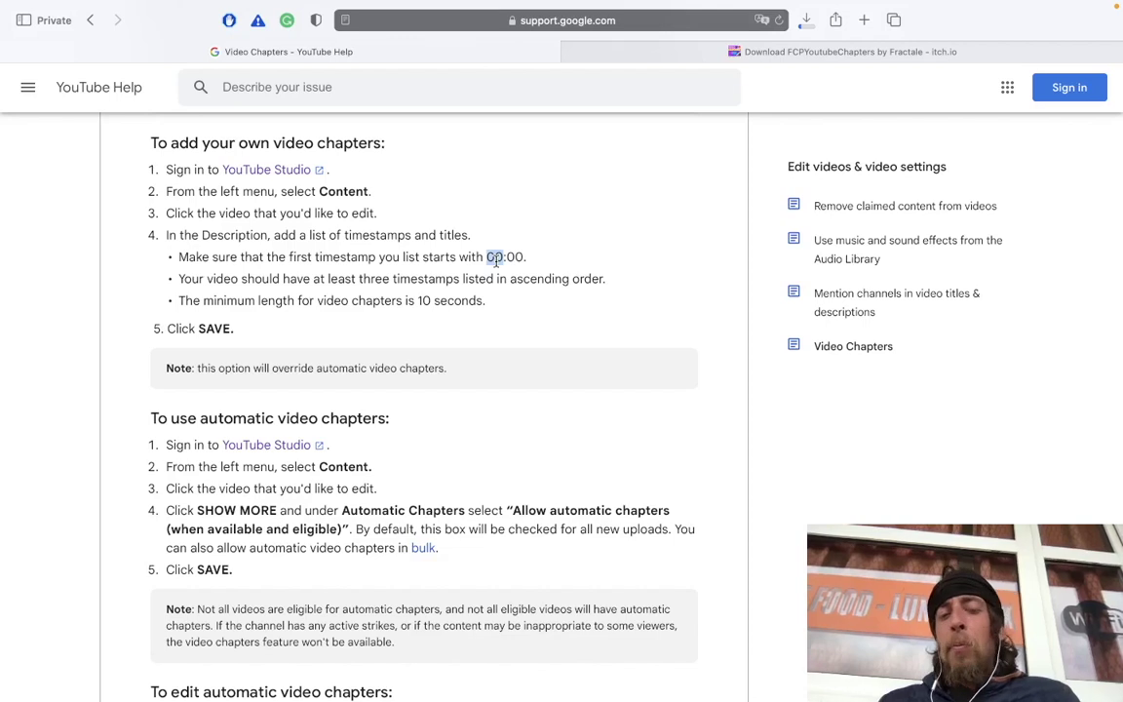
pyautogui.doubleClick(421, 280)
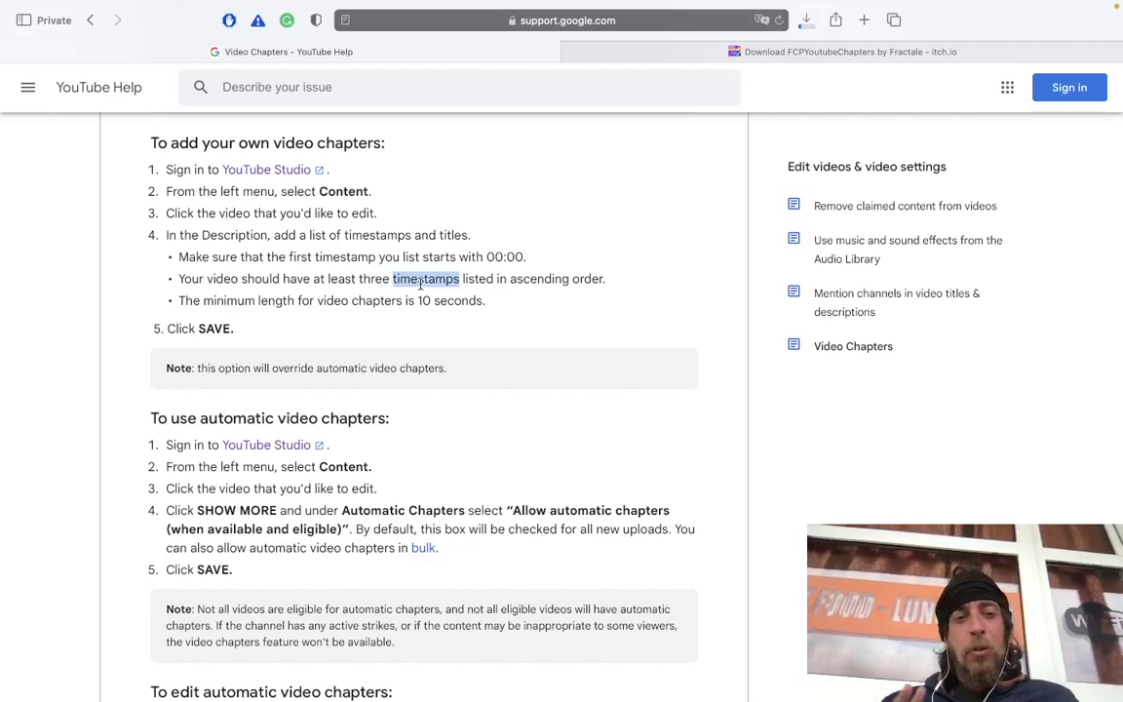
pyautogui.doubleClick(277, 301)
pyautogui.doubleClick(390, 302)
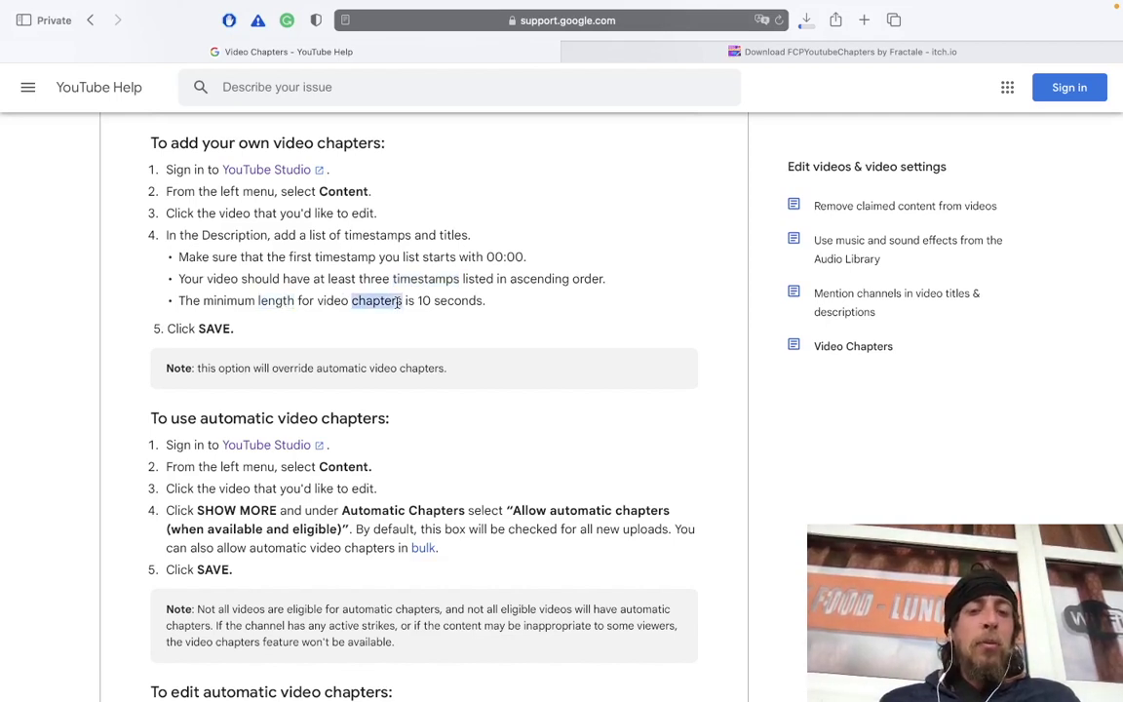
pyautogui.click(458, 304)
pyautogui.doubleClick(458, 303)
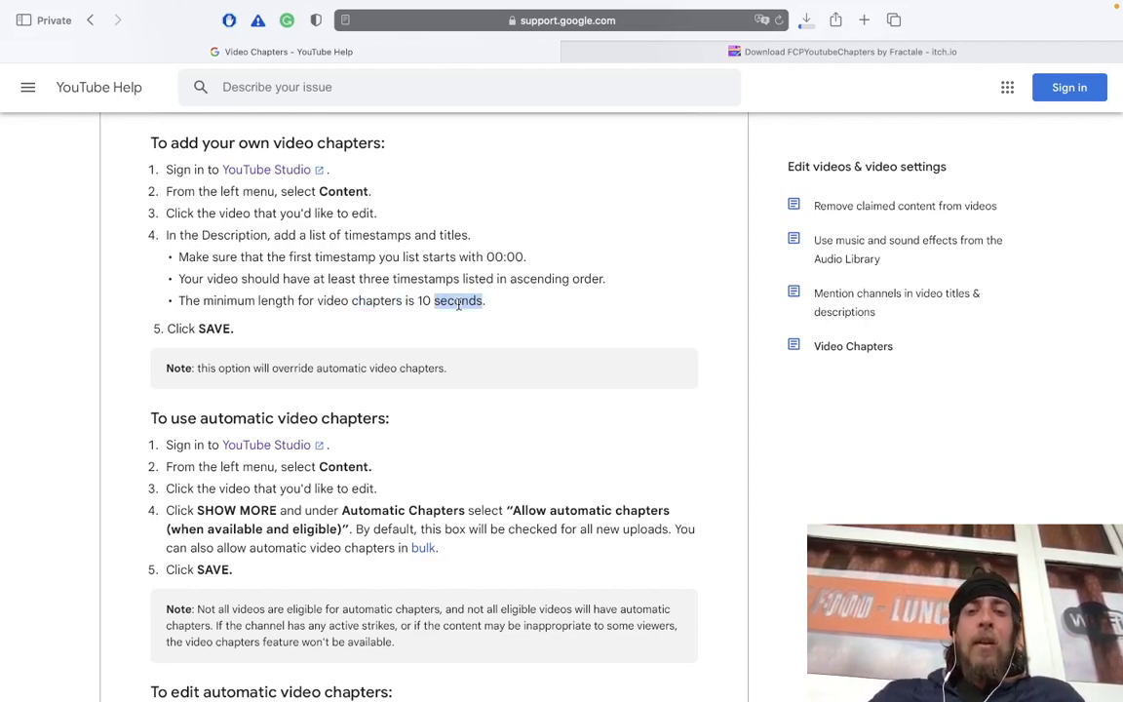
# - Switch to Finder, move the downloaded FCPYoutubeChapters app from Downloads into Applications, and open the Applications folder
pyautogui.click(733, 49)
pyautogui.click(806, 19)
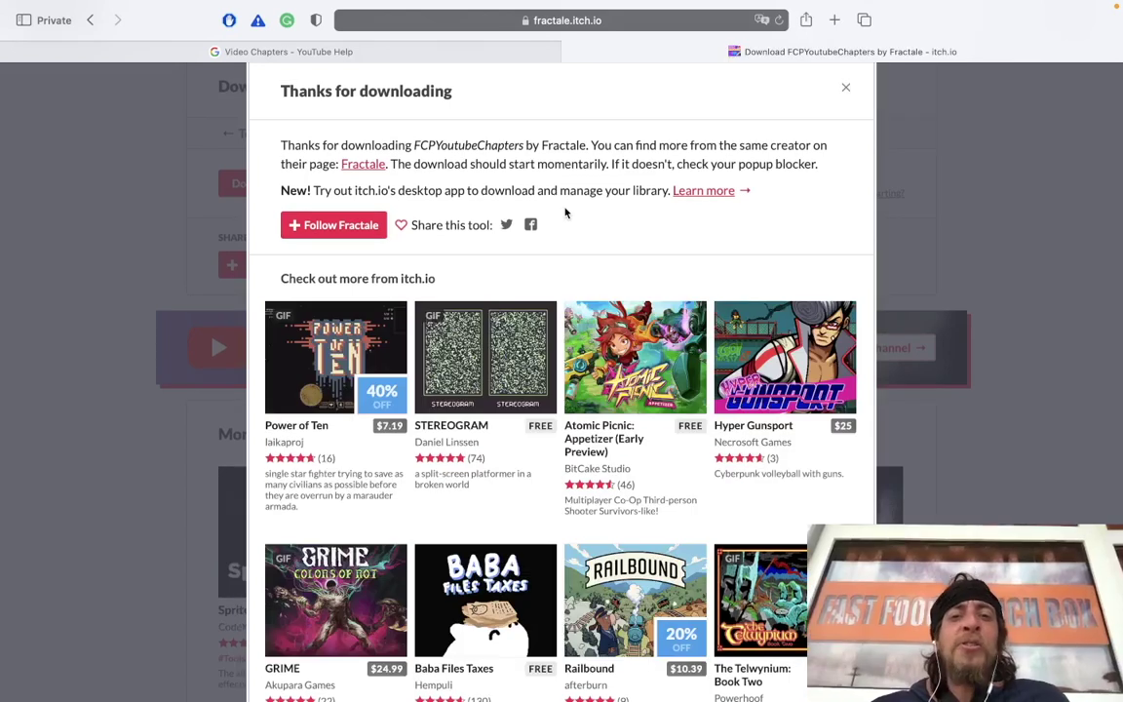
pyautogui.hotkey('ctrl', 'Up')
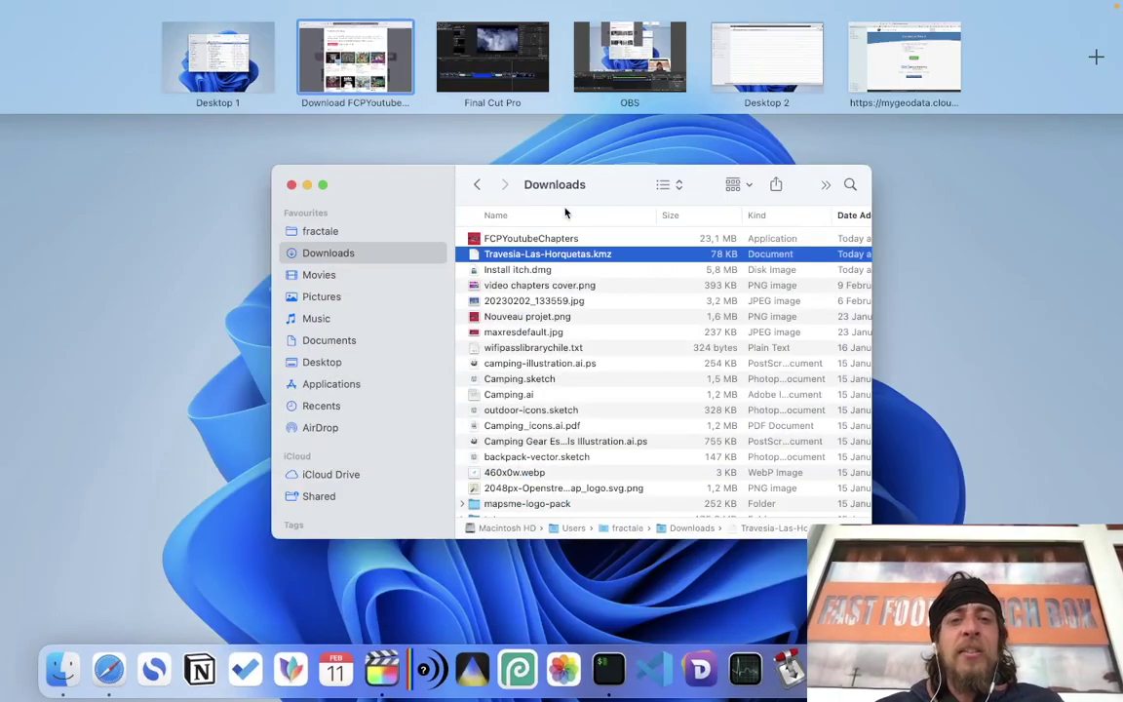
pyautogui.click(557, 230)
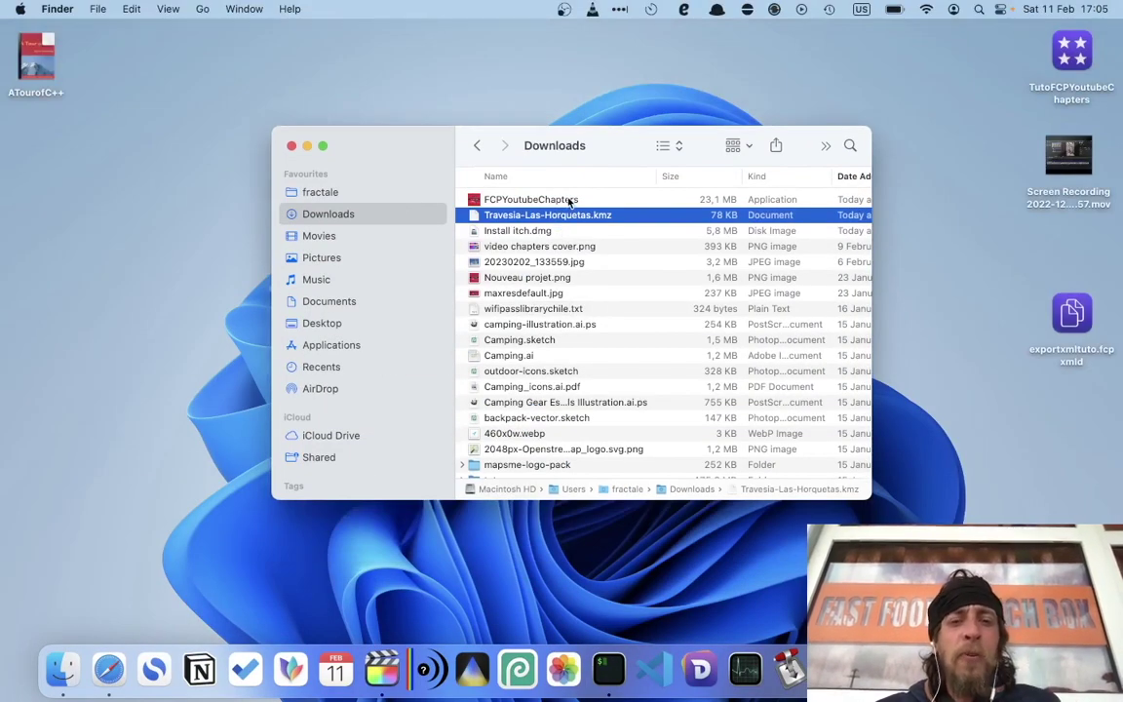
pyautogui.click(568, 200)
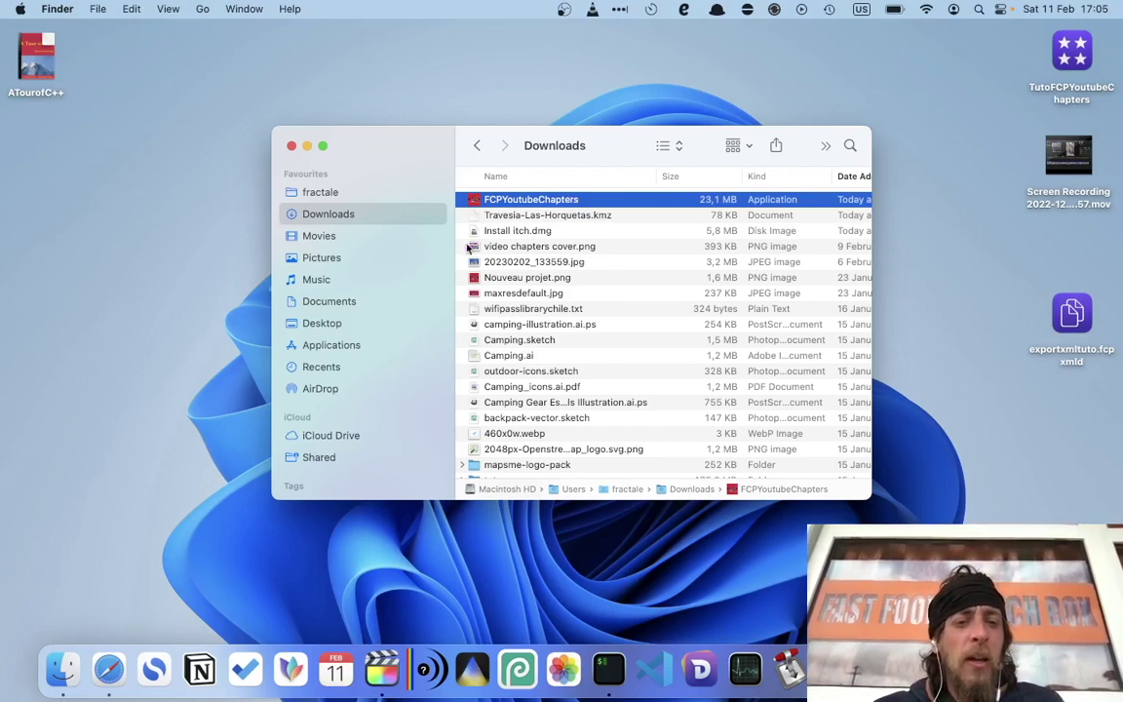
pyautogui.moveTo(532, 205); pyautogui.dragTo(375, 349)
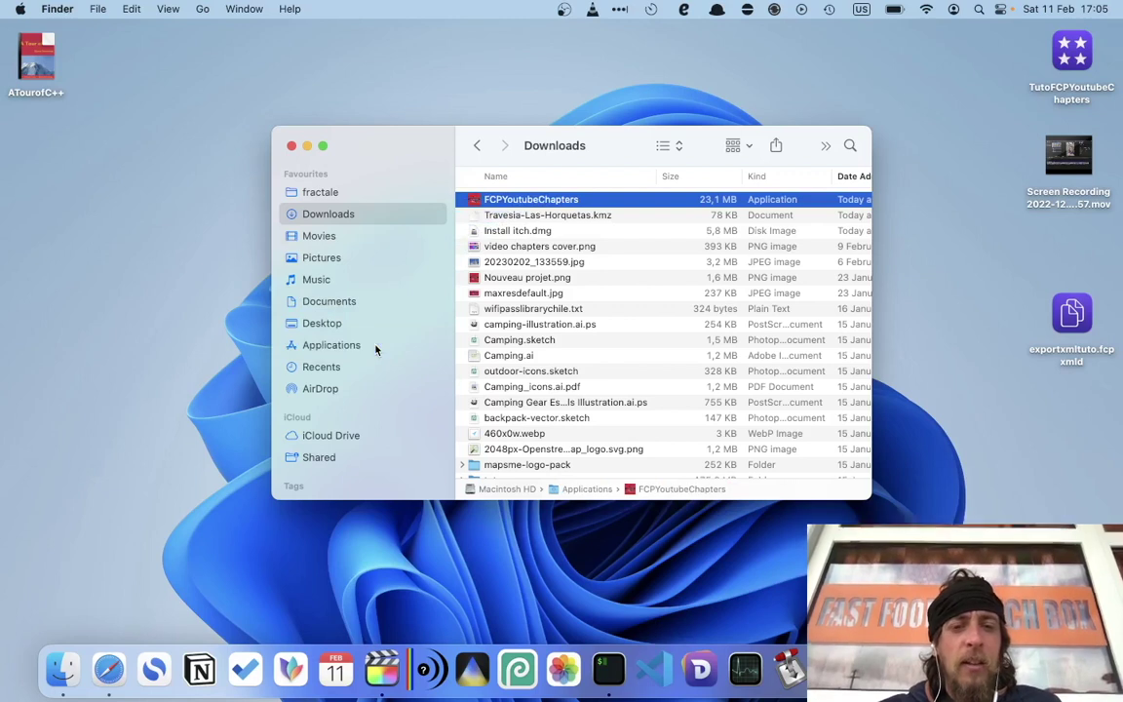
pyautogui.click(375, 347)
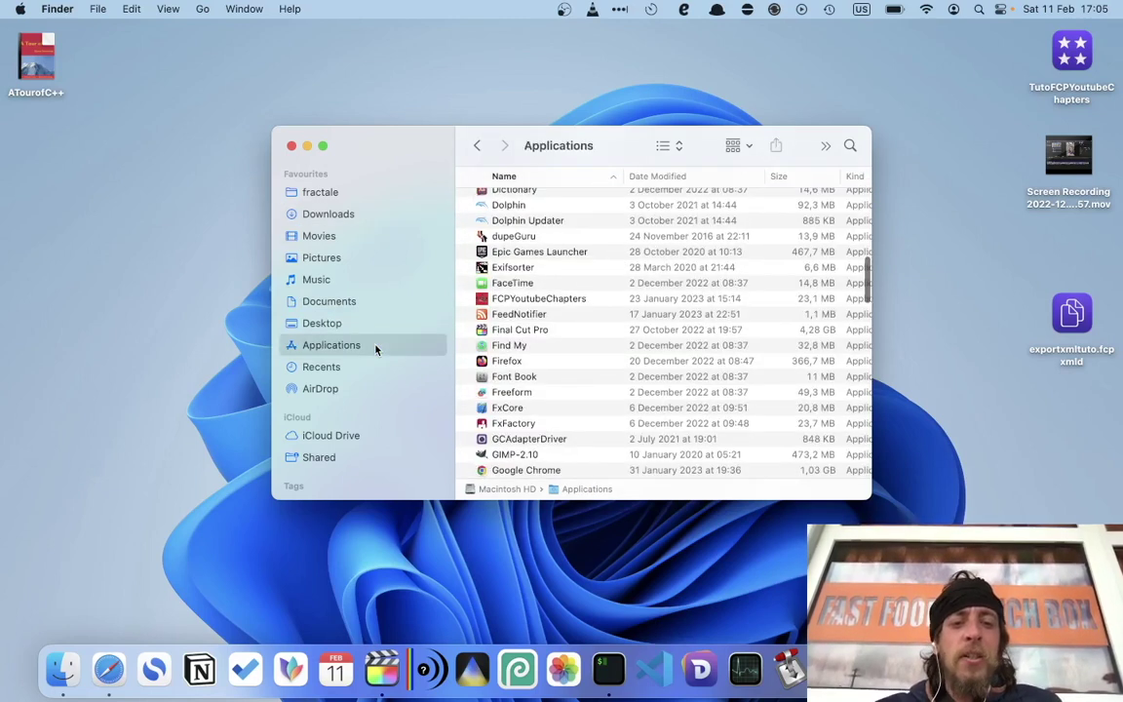
# - Try to launch the FCPYoutubeChapters app from the Applications folder
pyautogui.click(541, 301)
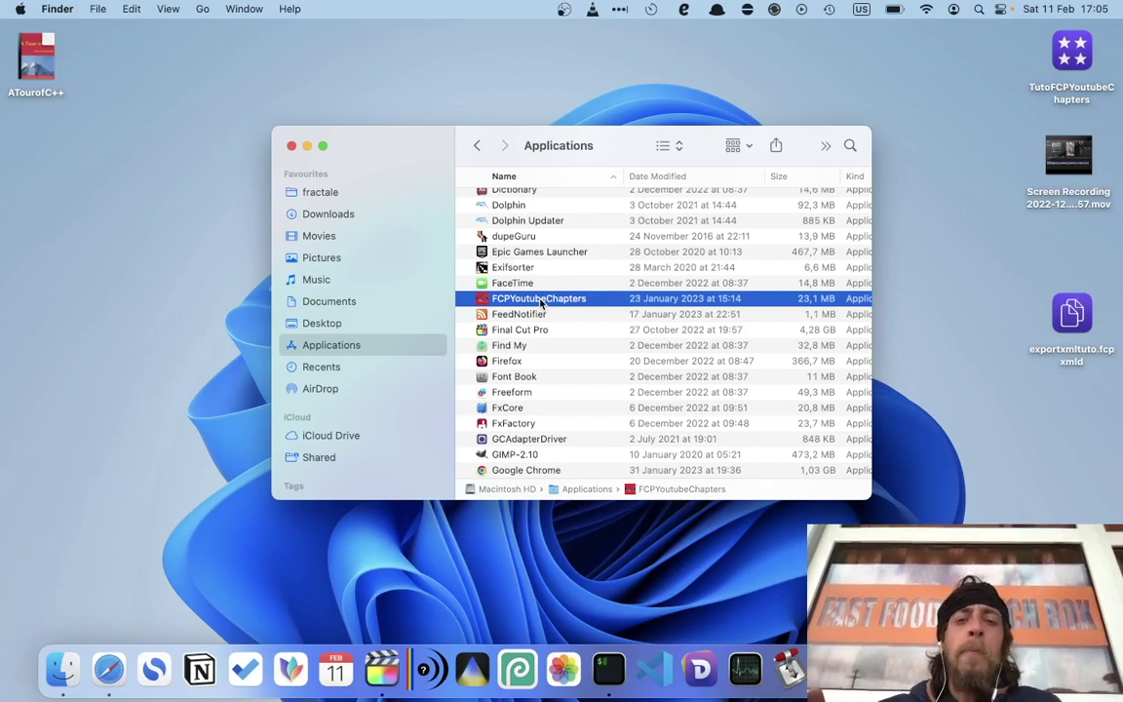
pyautogui.doubleClick(541, 302)
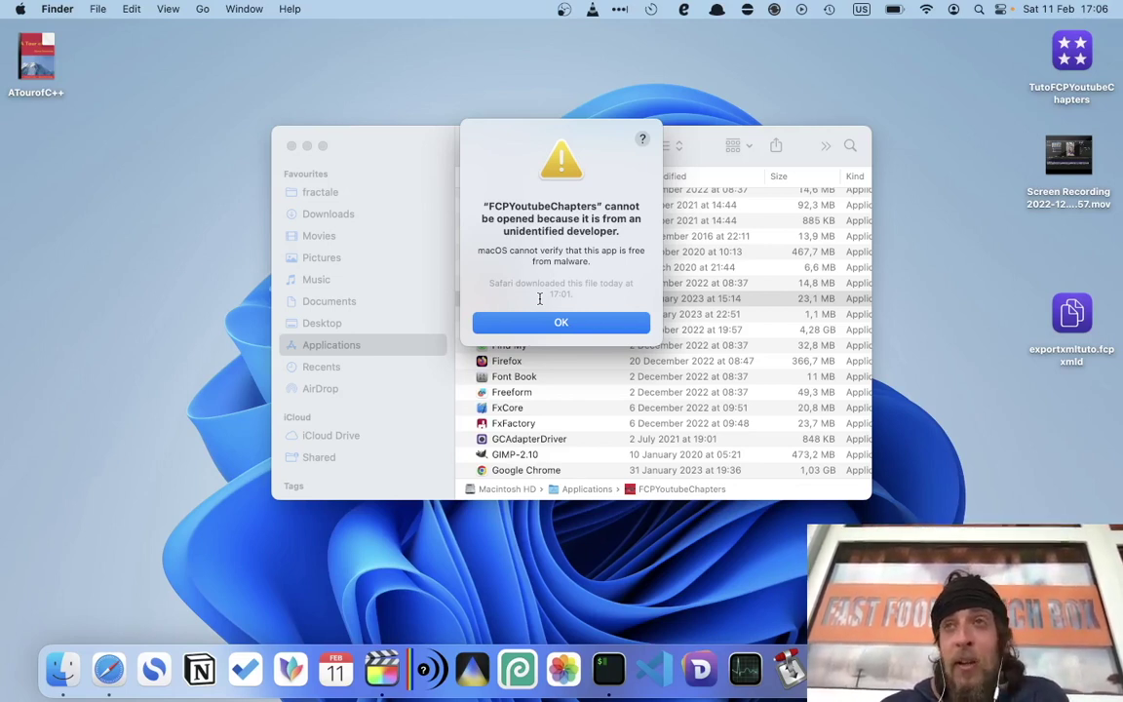
pyautogui.click(560, 322)
# - Dismiss the unidentified-developer warning and open FCPYoutubeChapters from Applications, overriding the macOS developer verification
pyautogui.click(545, 293)
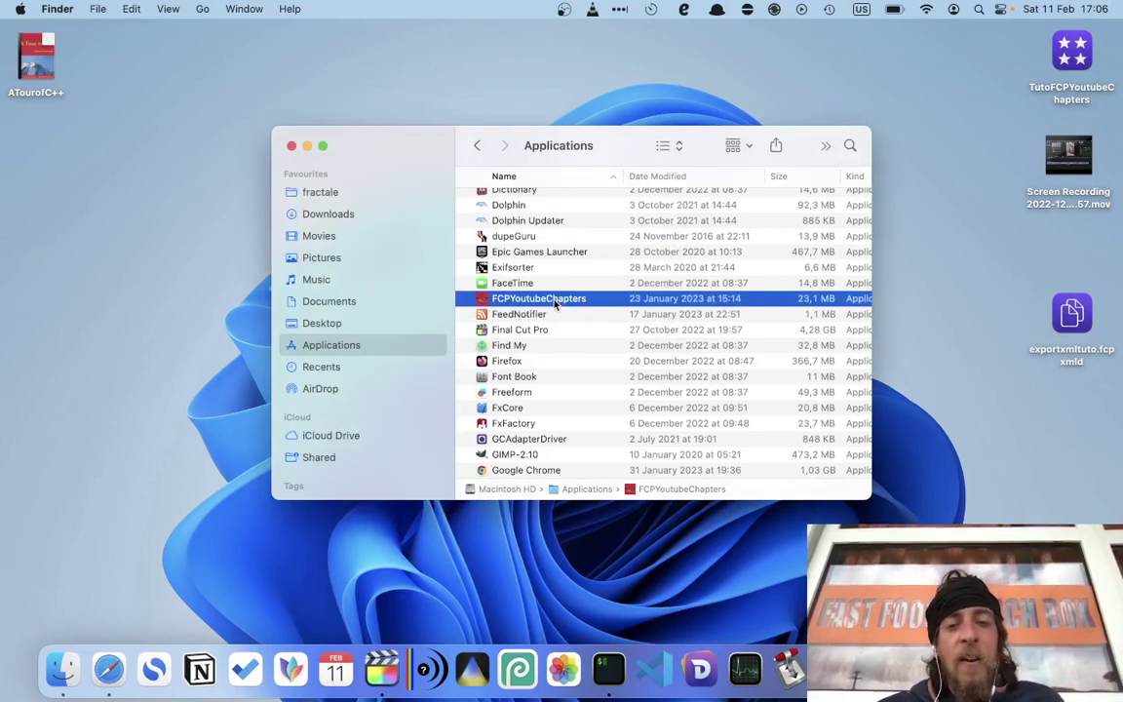
pyautogui.rightClick(554, 304)
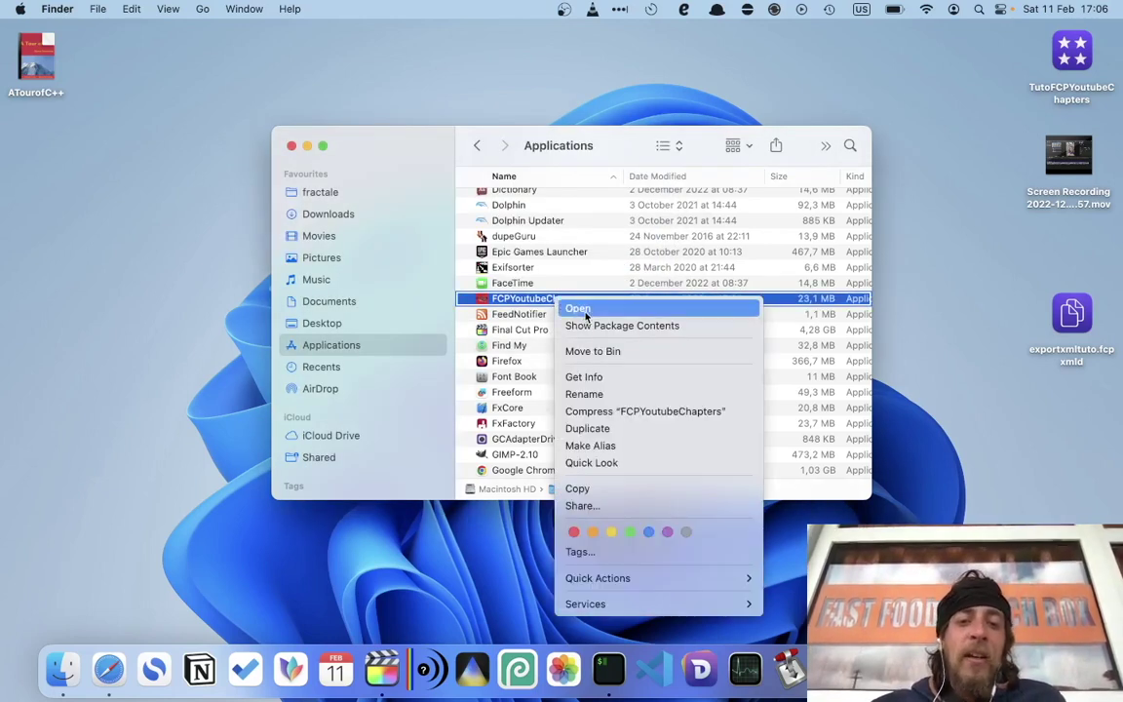
pyautogui.click(585, 314)
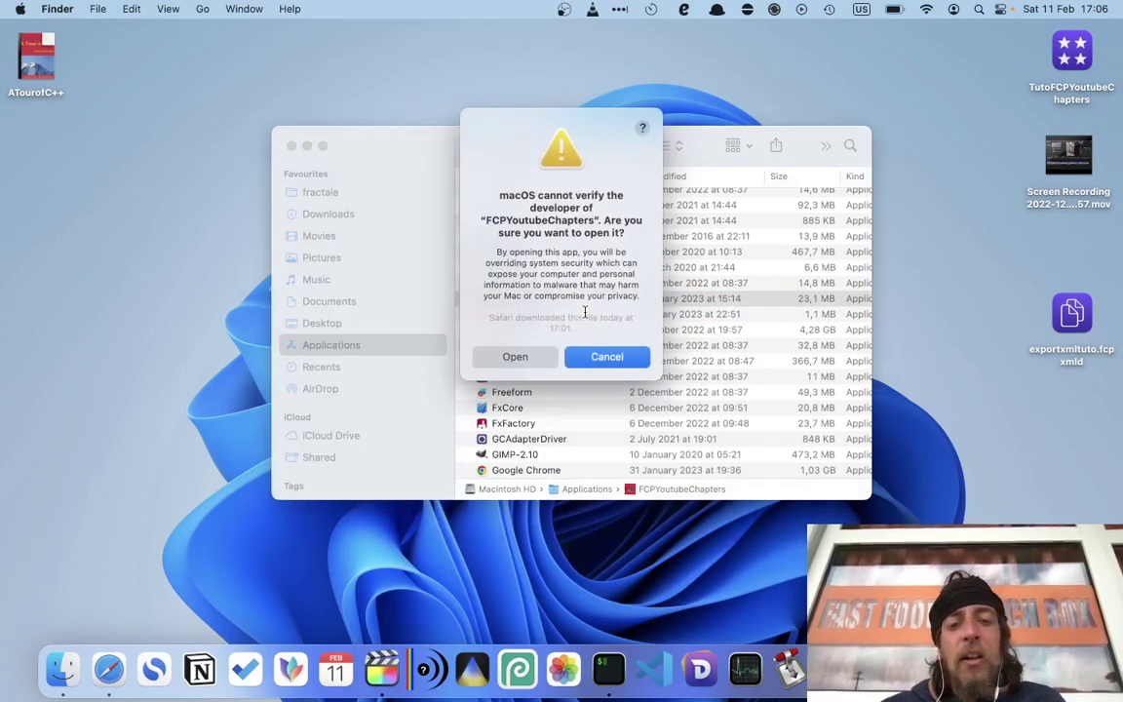
pyautogui.click(516, 357)
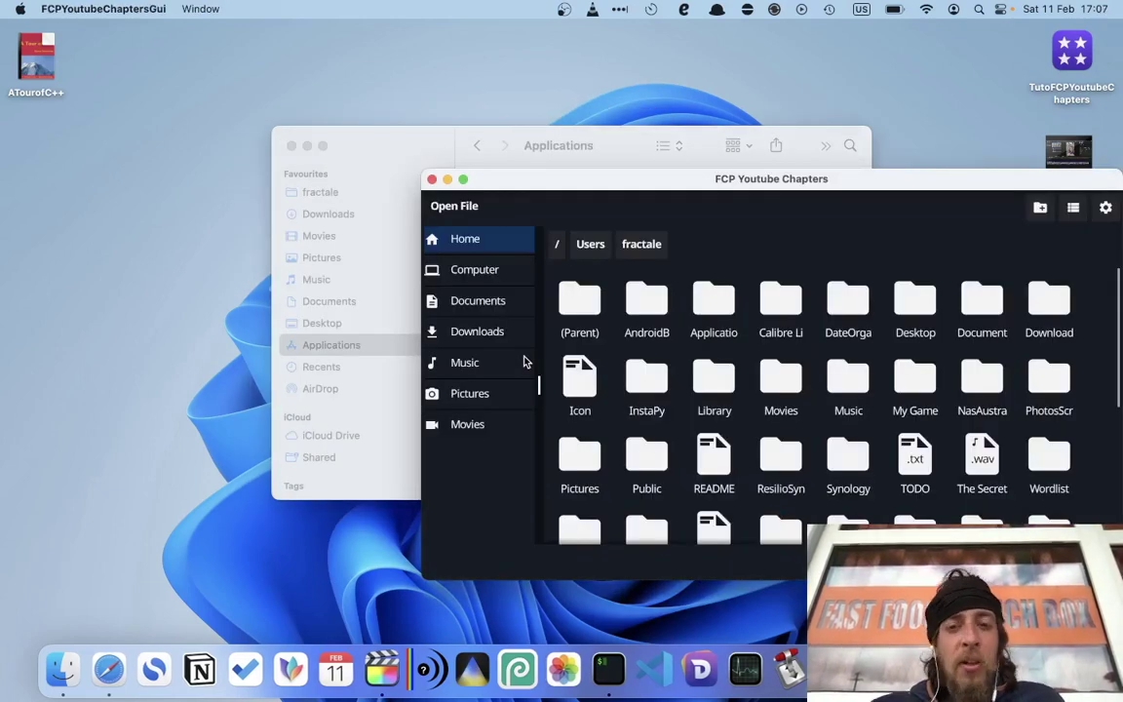
# - Move the FCP Youtube Chapters window fully into view and load Info.fcpxml from the Desktop's exportxmltuto.fcpxmld package
pyautogui.moveTo(781, 184); pyautogui.dragTo(588, 153)
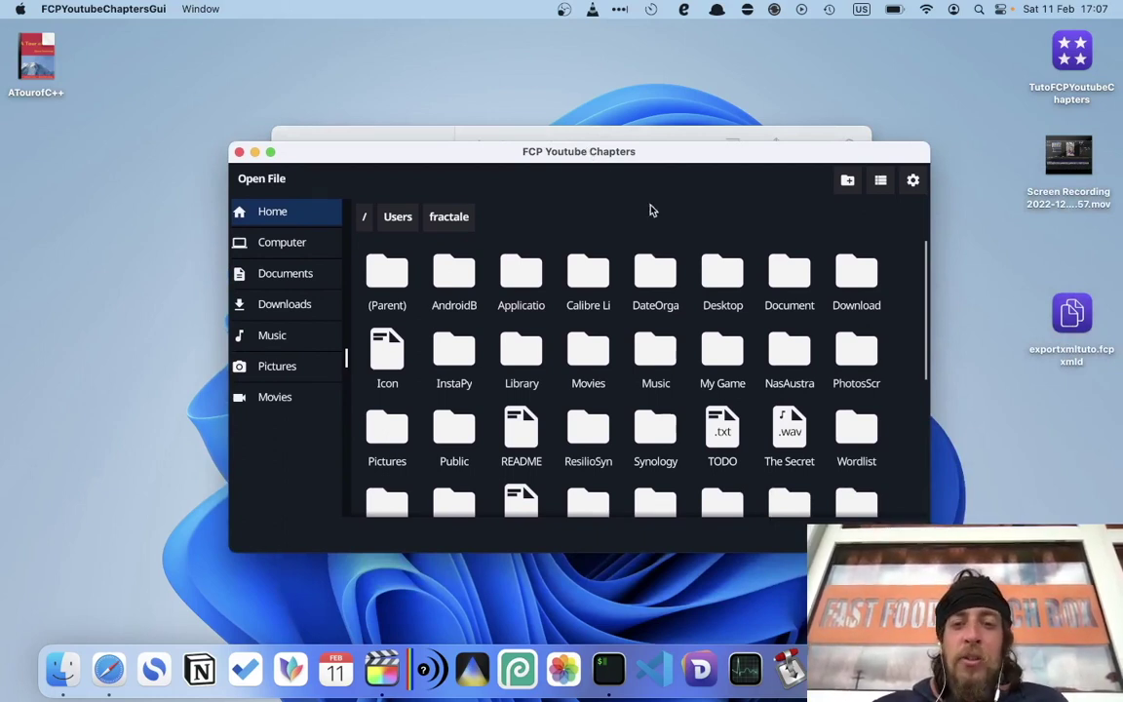
pyautogui.doubleClick(722, 276)
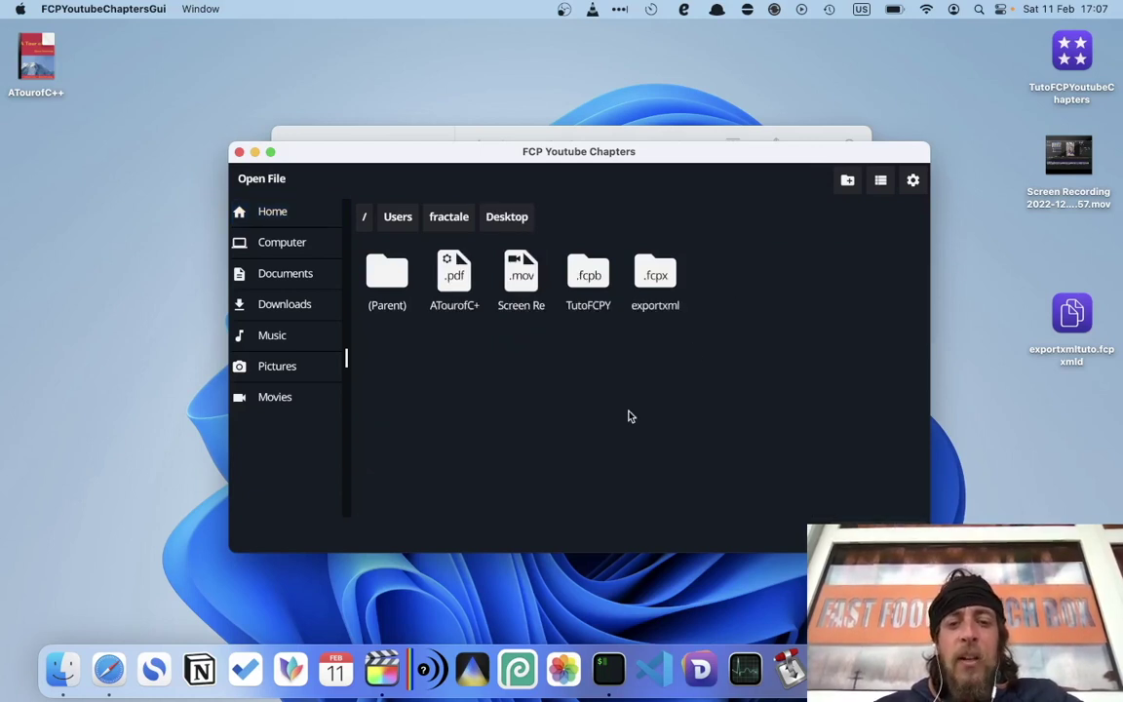
pyautogui.doubleClick(661, 281)
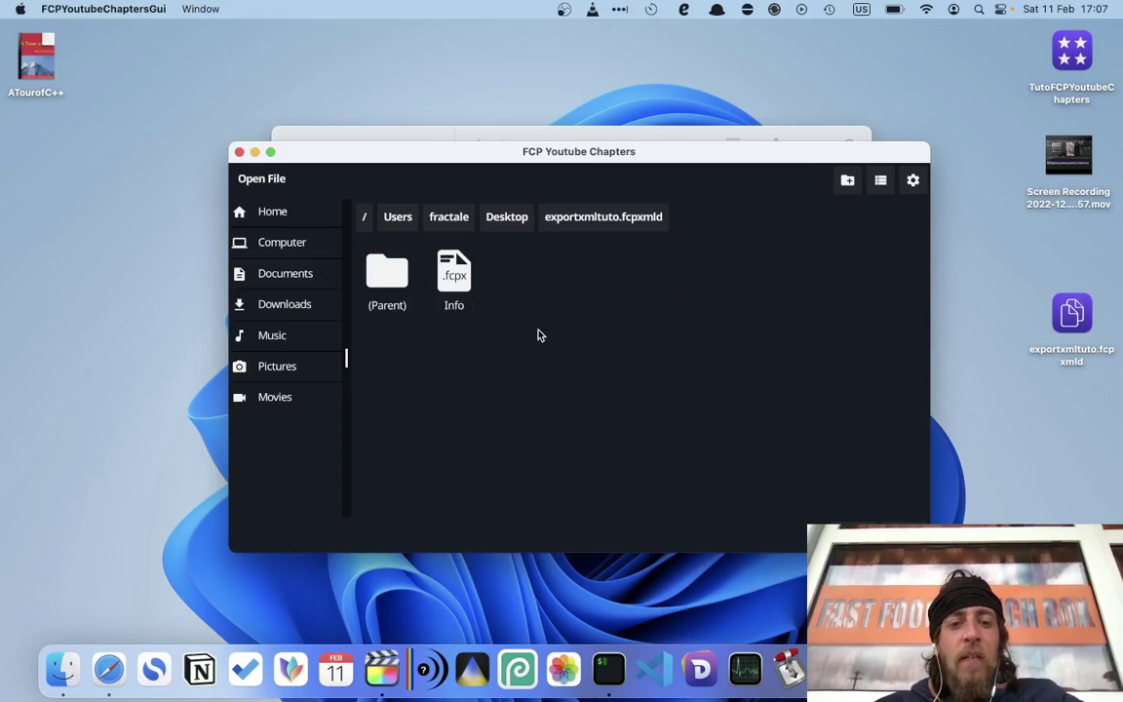
pyautogui.click(457, 284)
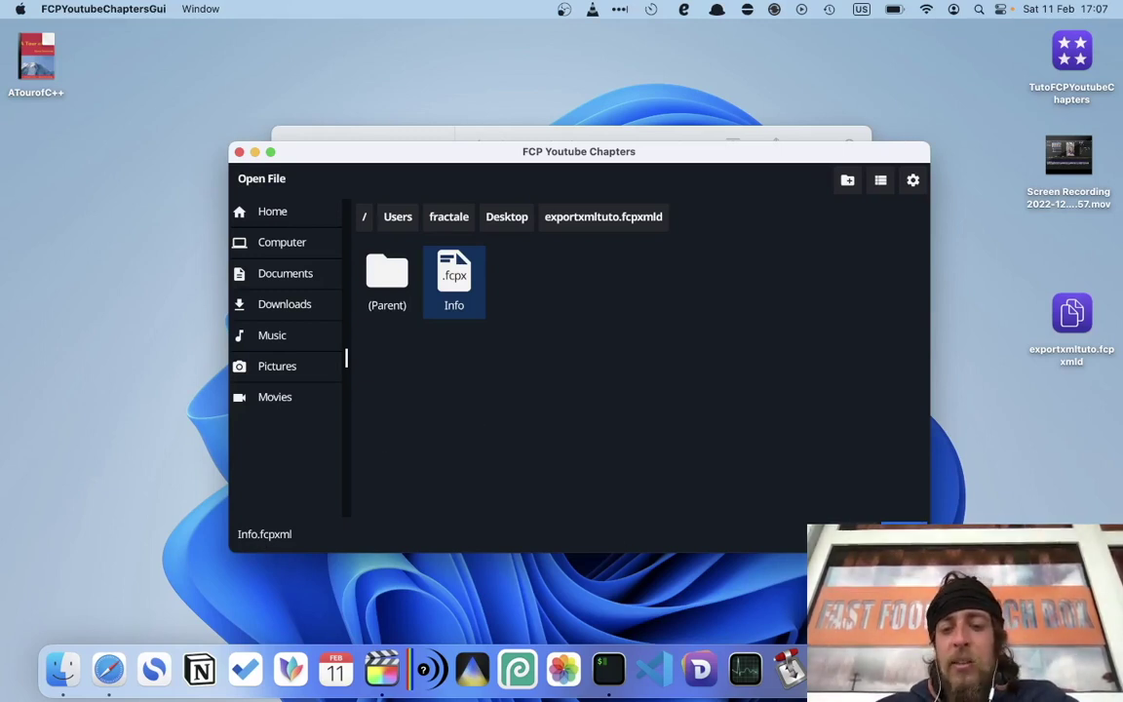
pyautogui.press('Return')
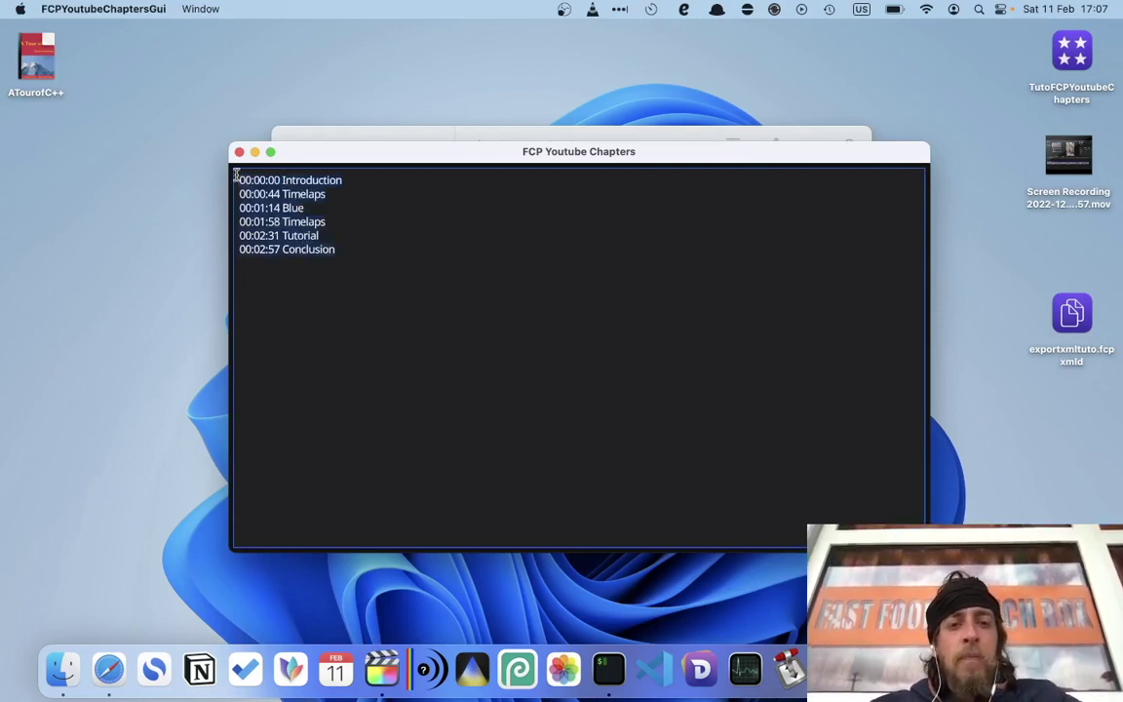
# - Append "number 2" to the Timelaps chapter at 00:01:58 and select the entire chapter list
pyautogui.click(305, 173)
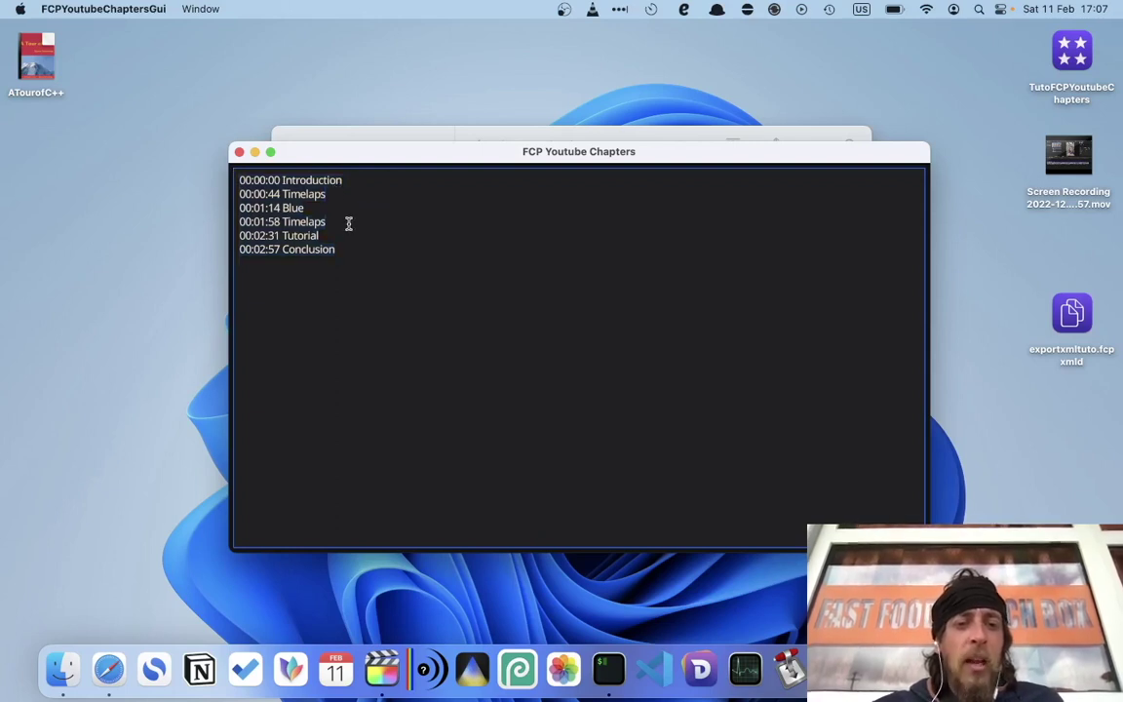
pyautogui.click(364, 225)
pyautogui.write('number2')
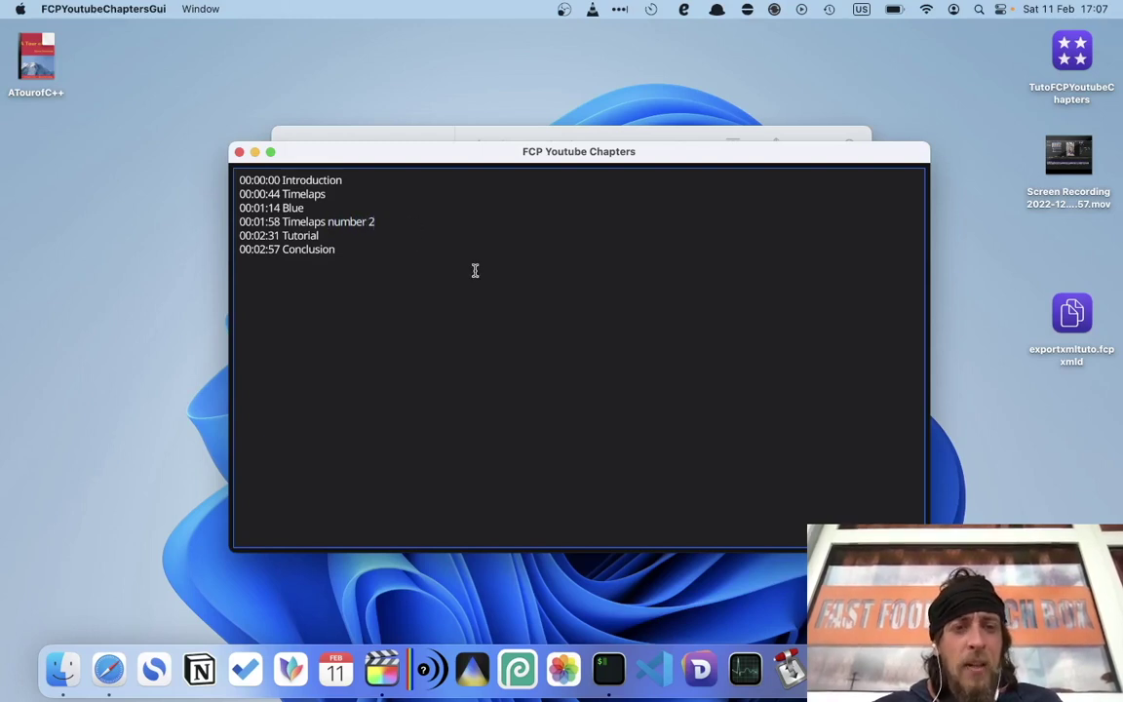
pyautogui.press('cmd+a')
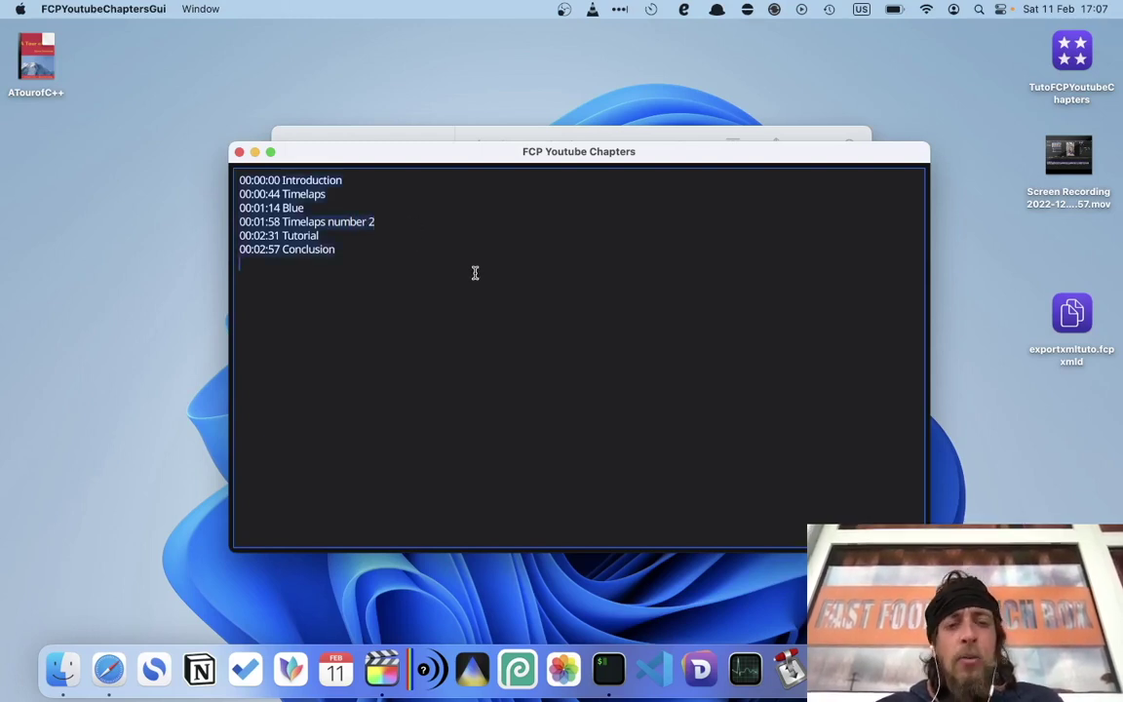